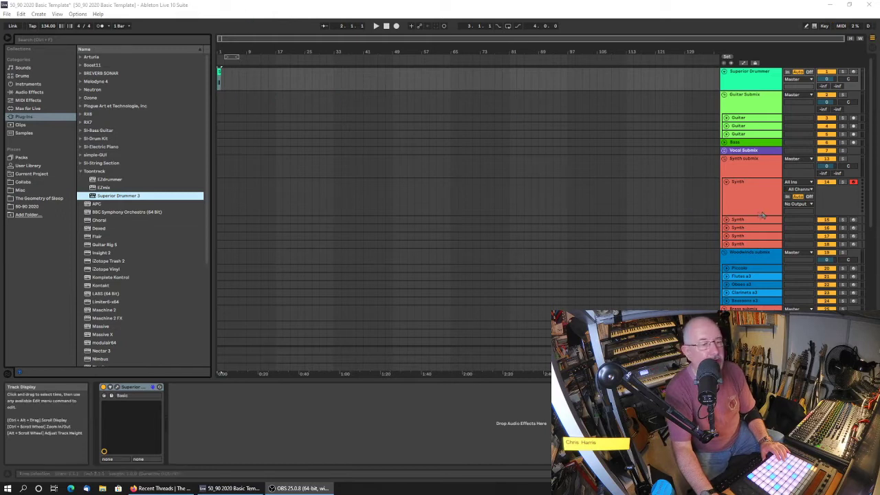
Look over the template's tracks, from the drum and guitar groups down to the percussion and strings submixes
{"action": "left_click", "coordinate": [643, 190]}
{"action": "scroll", "coordinate": [647, 195], "scroll_direction": "down", "scroll_amount": 3}
{"action": "scroll", "coordinate": [648, 191], "scroll_direction": "down", "scroll_amount": 1}
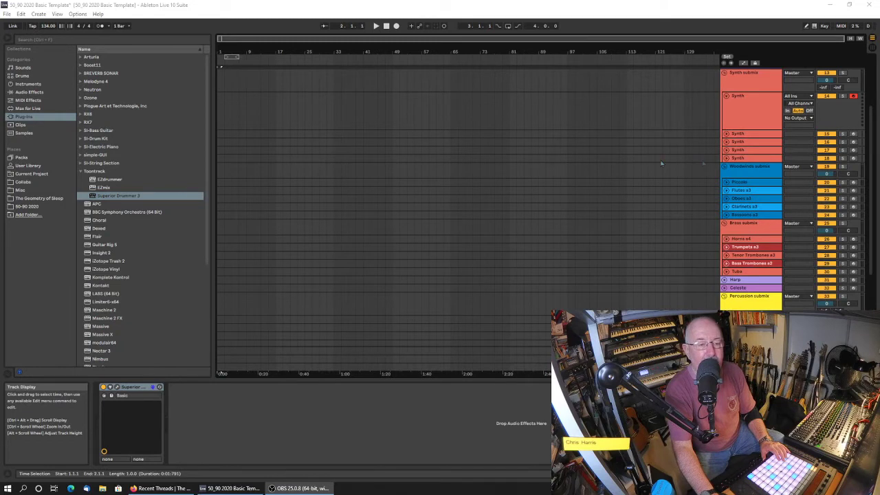
{"action": "scroll", "coordinate": [659, 187], "scroll_direction": "up", "scroll_amount": 2}
{"action": "scroll", "coordinate": [619, 158], "scroll_direction": "up", "scroll_amount": 3}
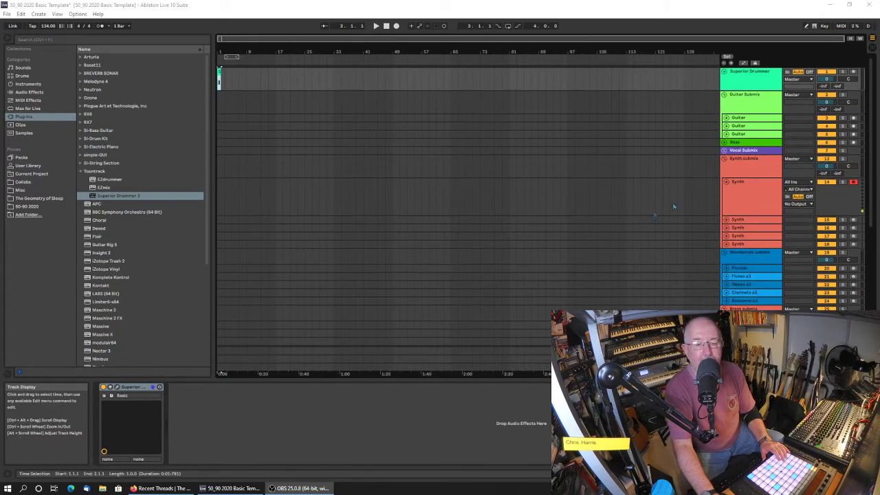
{"action": "left_click", "coordinate": [749, 84]}
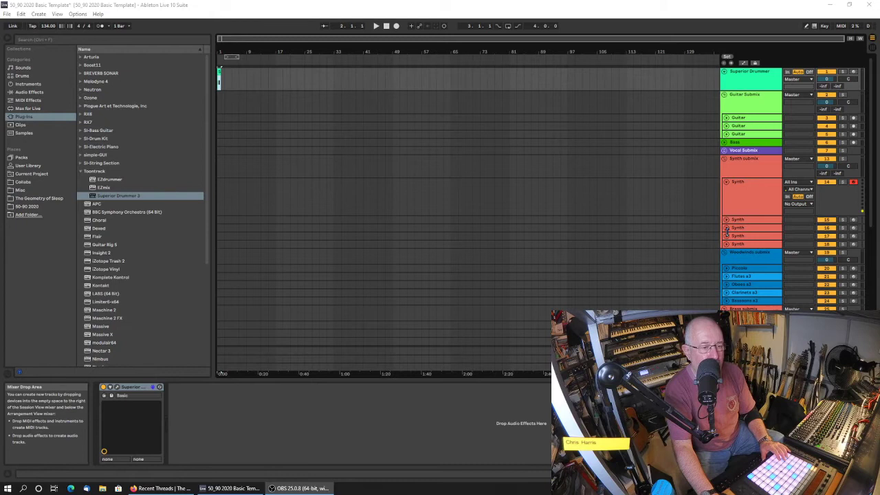
{"action": "scroll", "coordinate": [694, 219], "scroll_direction": "down", "scroll_amount": 10}
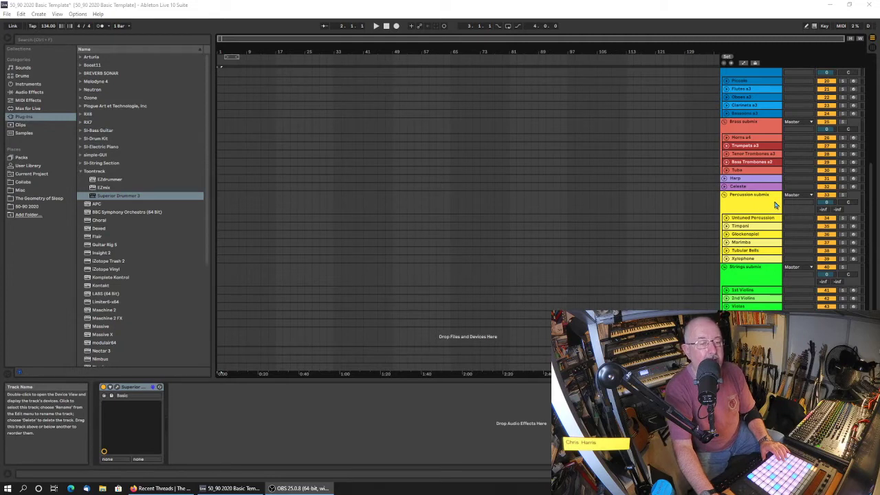
{"action": "scroll", "coordinate": [741, 201], "scroll_direction": "up", "scroll_amount": 6}
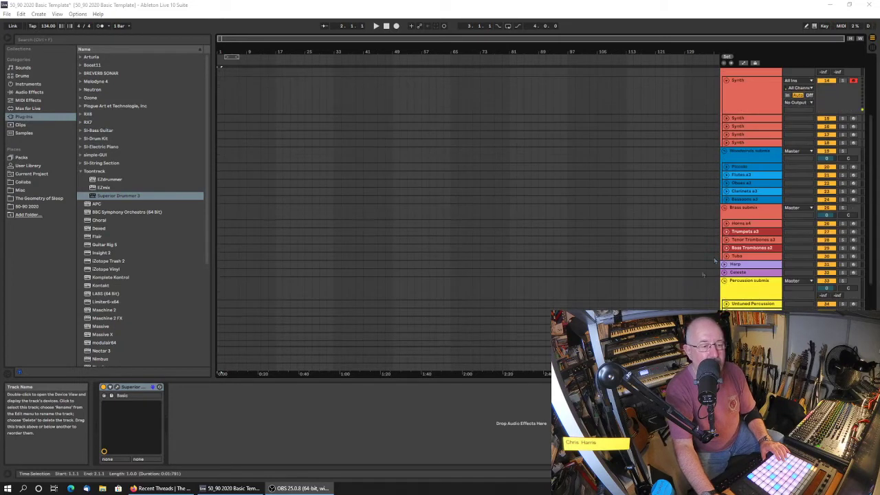
{"action": "scroll", "coordinate": [740, 206], "scroll_direction": "up", "scroll_amount": 2}
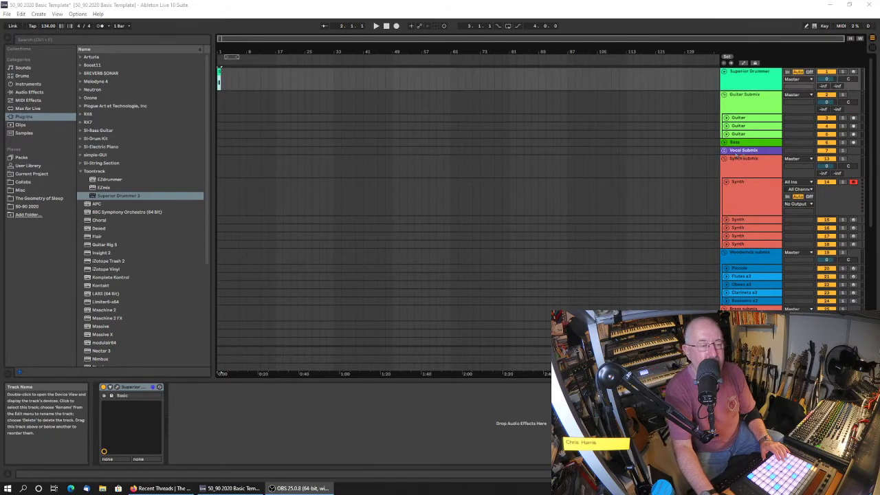
Open the Superior Drummer 3 plug-in window from the Superior Drummer track and reposition it slightly
{"action": "left_click", "coordinate": [741, 84]}
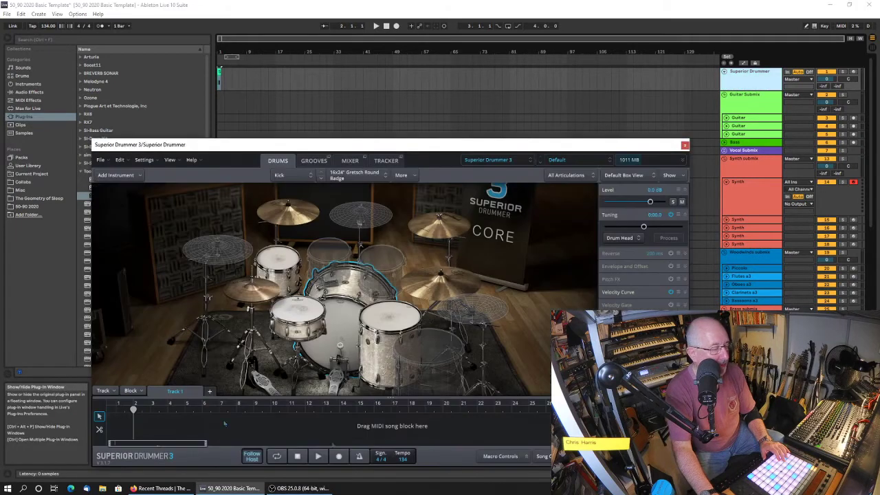
{"action": "left_click", "coordinate": [116, 387]}
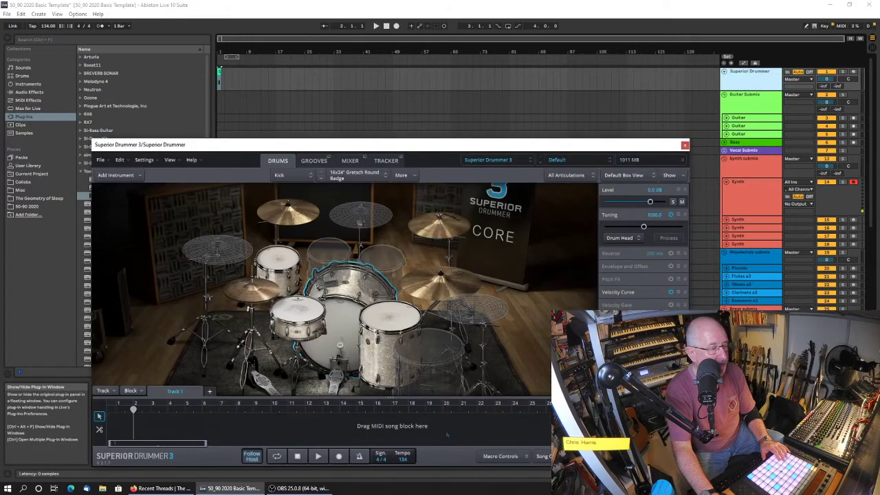
{"action": "left_click_drag", "start_coordinate": [386, 149], "coordinate": [389, 144]}
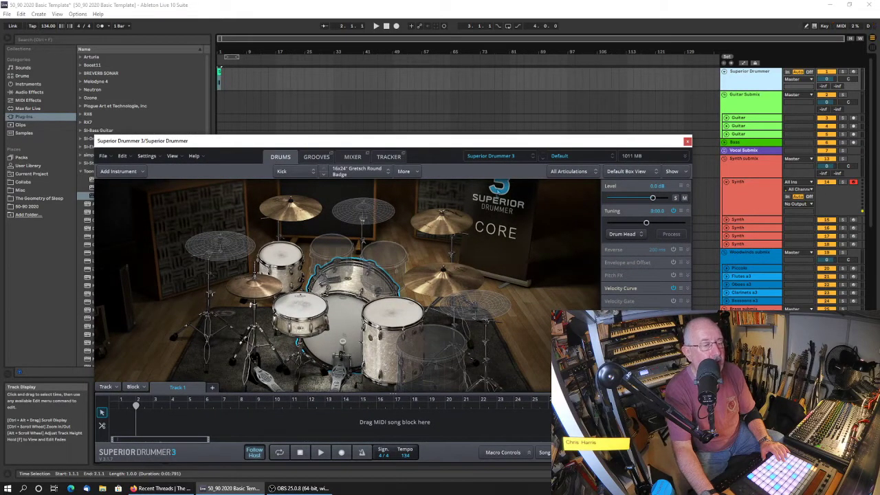
Load The Metal Foundry library in Superior Drummer with the Devin Townsend DevKit preset
{"action": "left_click", "coordinate": [491, 156]}
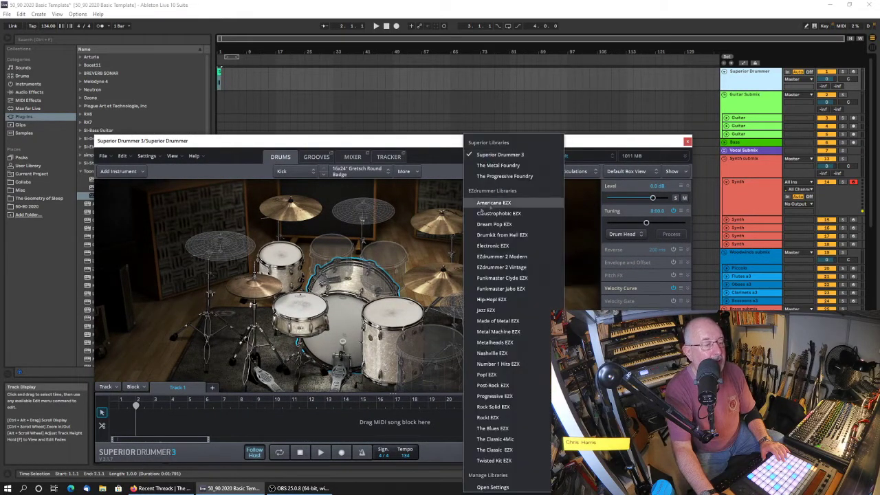
{"action": "left_click", "coordinate": [503, 167]}
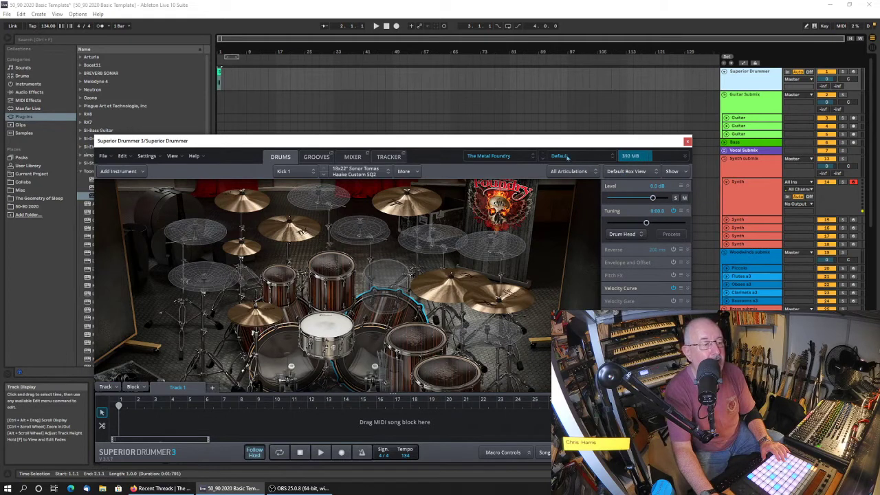
{"action": "left_click", "coordinate": [567, 156]}
{"action": "mouse_move", "coordinate": [563, 227]}
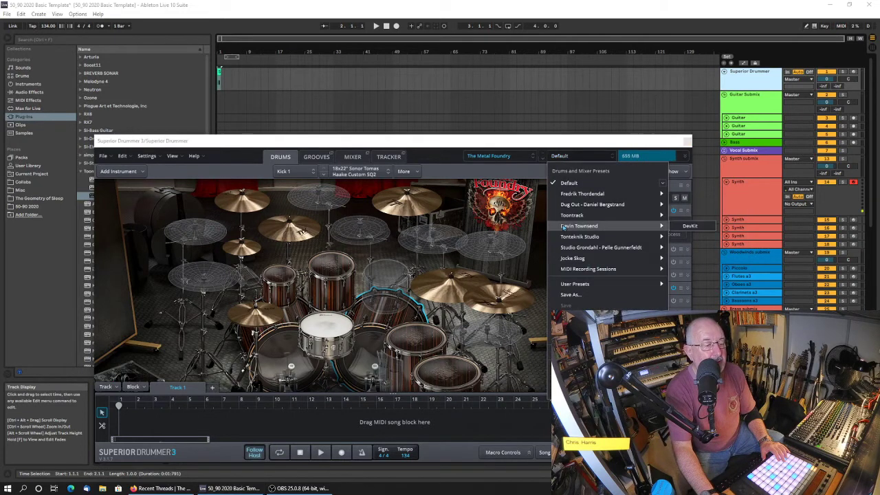
{"action": "left_click", "coordinate": [690, 225]}
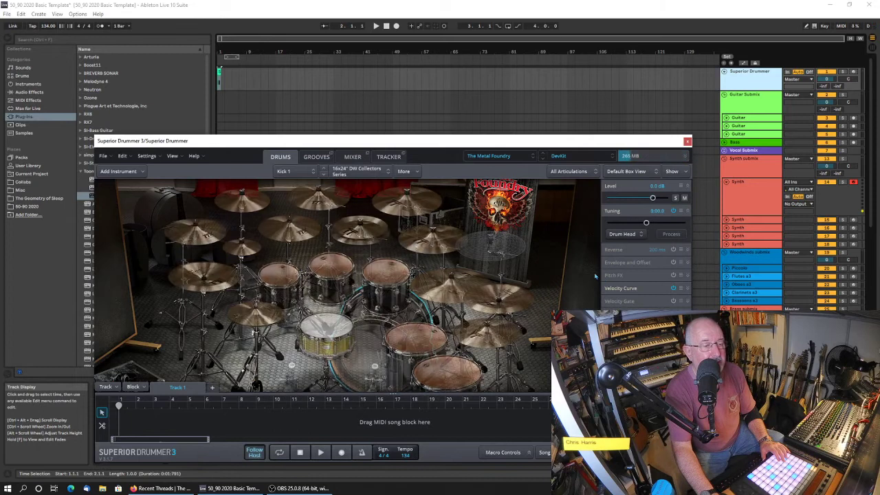
Audition the kit's three rack toms and snare, and check the list of available drum libraries
{"action": "left_click", "coordinate": [330, 275]}
{"action": "left_click", "coordinate": [397, 276]}
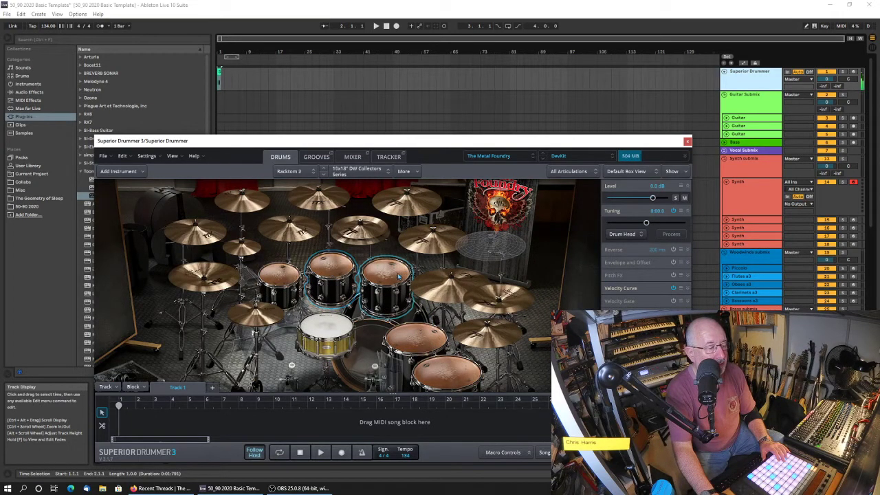
{"action": "left_click", "coordinate": [284, 275]}
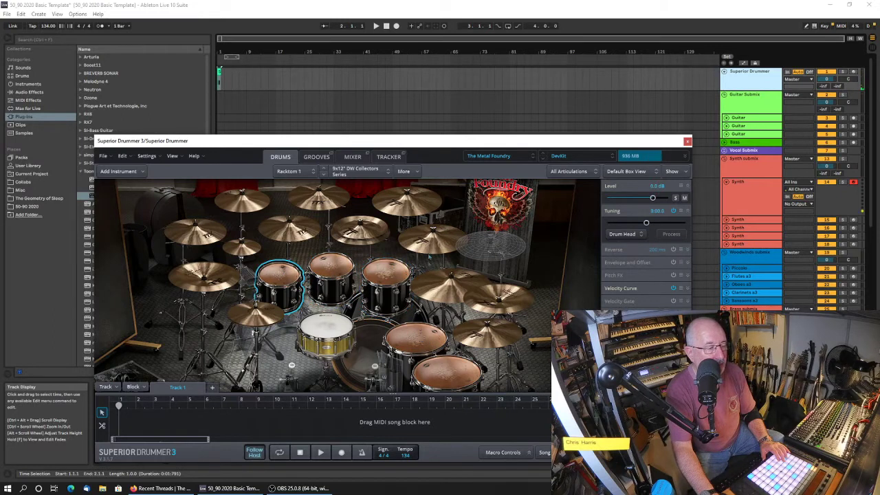
{"action": "left_click", "coordinate": [330, 331]}
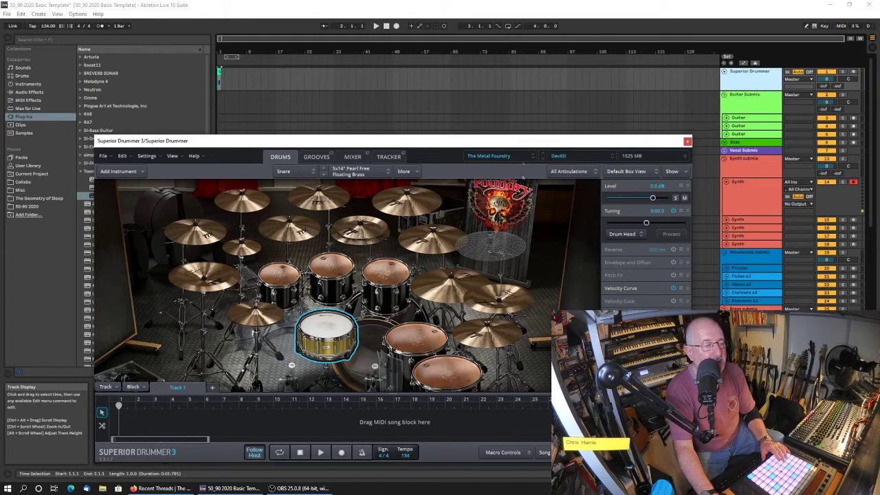
{"action": "left_click_drag", "start_coordinate": [356, 143], "coordinate": [377, 102]}
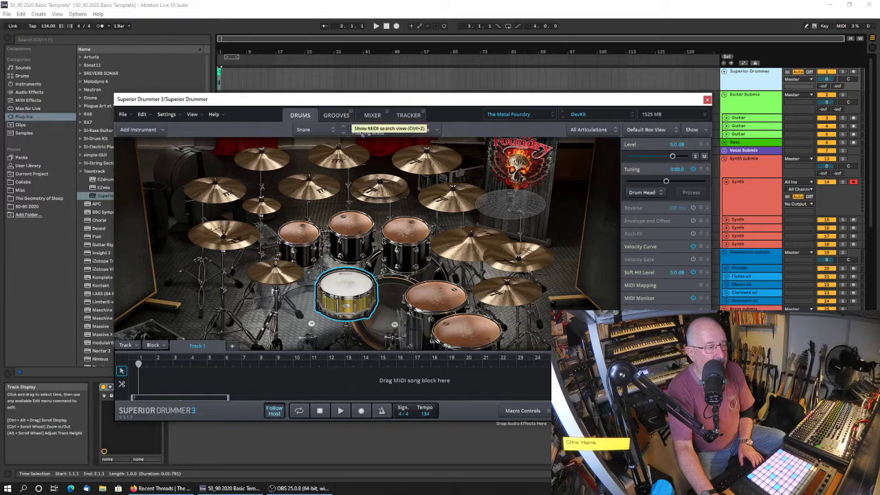
{"action": "left_click", "coordinate": [515, 115]}
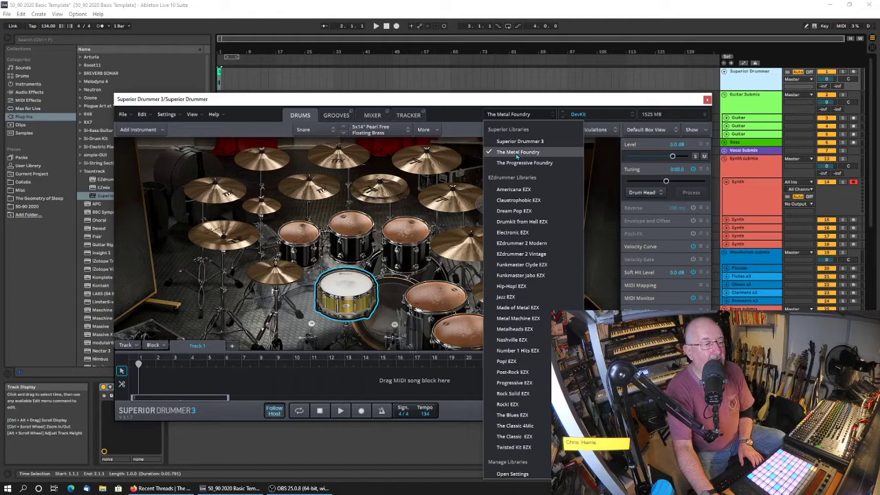
{"action": "left_click", "coordinate": [515, 101]}
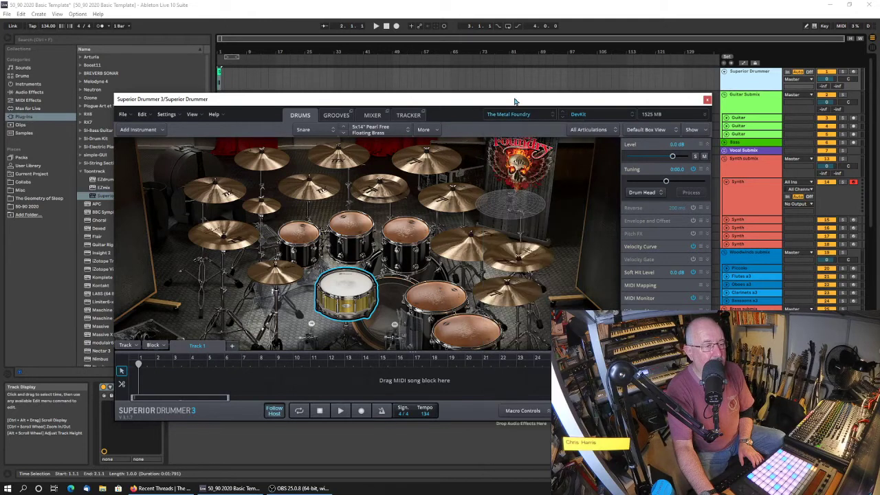
Show the MIDI groove browser with the arrangement's drum track uncovered, and filter the grooves to the EZX Progressive folder
{"action": "left_click", "coordinate": [337, 115]}
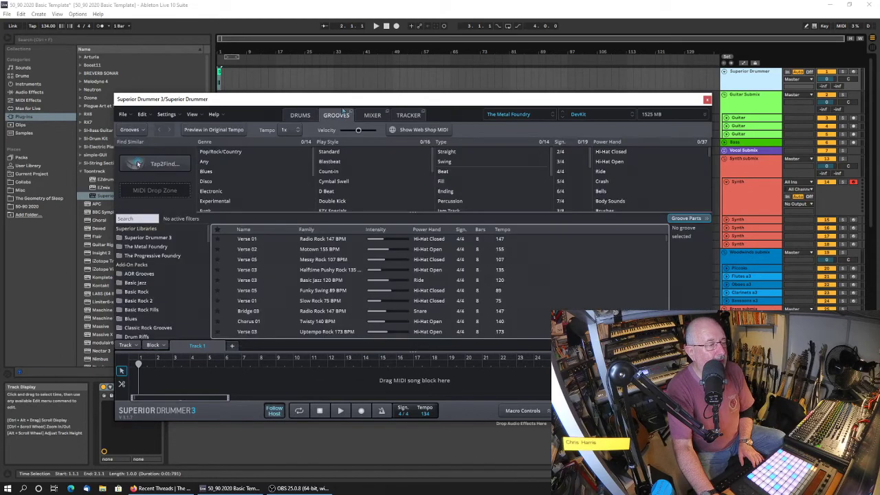
{"action": "left_click_drag", "start_coordinate": [343, 104], "coordinate": [364, 172]}
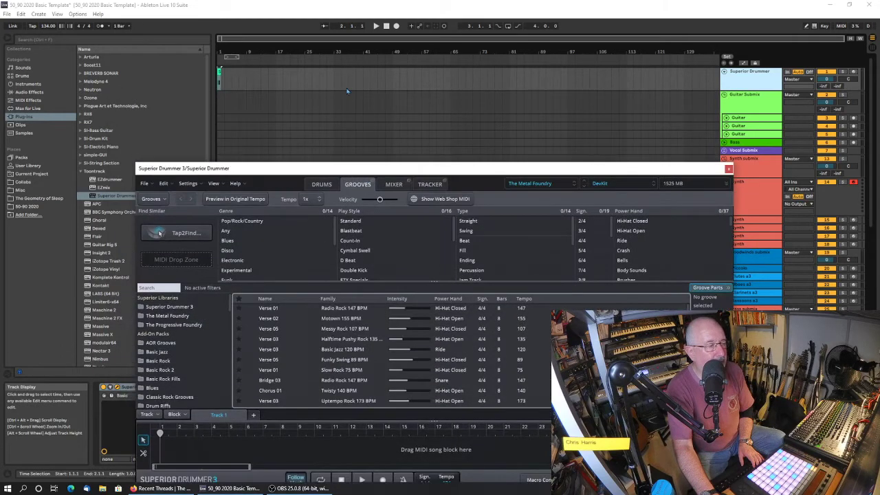
{"action": "scroll", "coordinate": [168, 347], "scroll_direction": "down", "scroll_amount": 10}
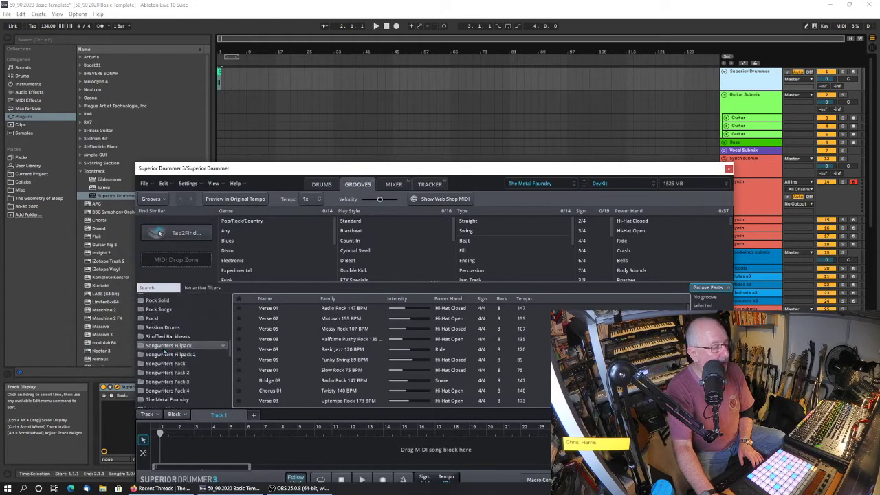
{"action": "scroll", "coordinate": [162, 351], "scroll_direction": "down", "scroll_amount": 5}
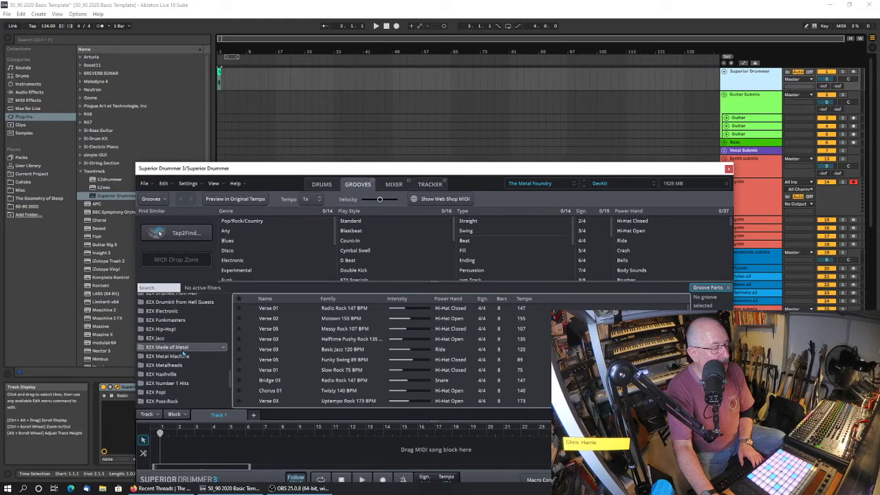
{"action": "scroll", "coordinate": [186, 352], "scroll_direction": "up", "scroll_amount": 1}
{"action": "scroll", "coordinate": [185, 352], "scroll_direction": "down", "scroll_amount": 3}
{"action": "left_click", "coordinate": [175, 366]}
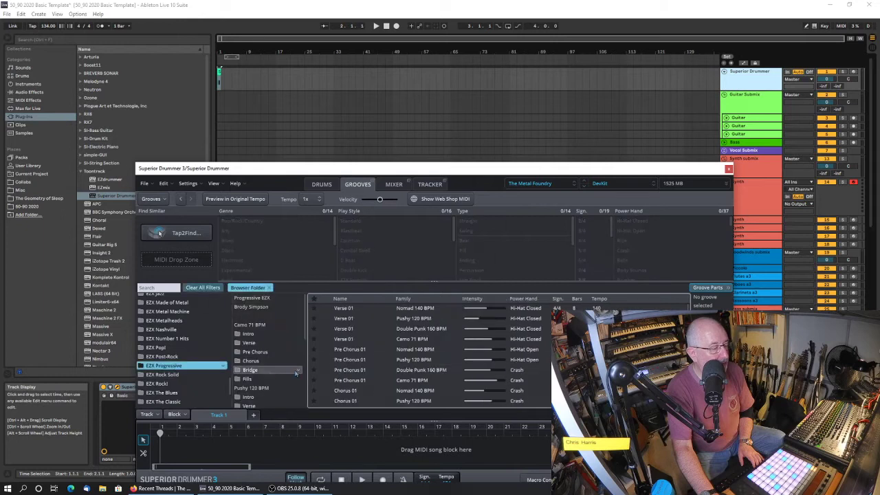
Narrow the EZX Progressive grooves to the Verse folder under Nomad 140 BPM
{"action": "scroll", "coordinate": [275, 329], "scroll_direction": "down", "scroll_amount": 2}
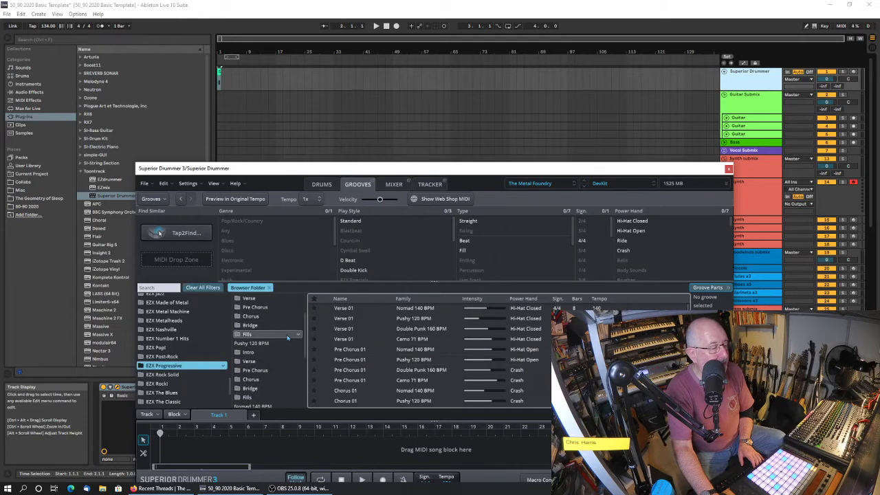
{"action": "scroll", "coordinate": [286, 335], "scroll_direction": "down", "scroll_amount": 2}
{"action": "scroll", "coordinate": [280, 335], "scroll_direction": "down", "scroll_amount": 1}
{"action": "left_click", "coordinate": [275, 335]}
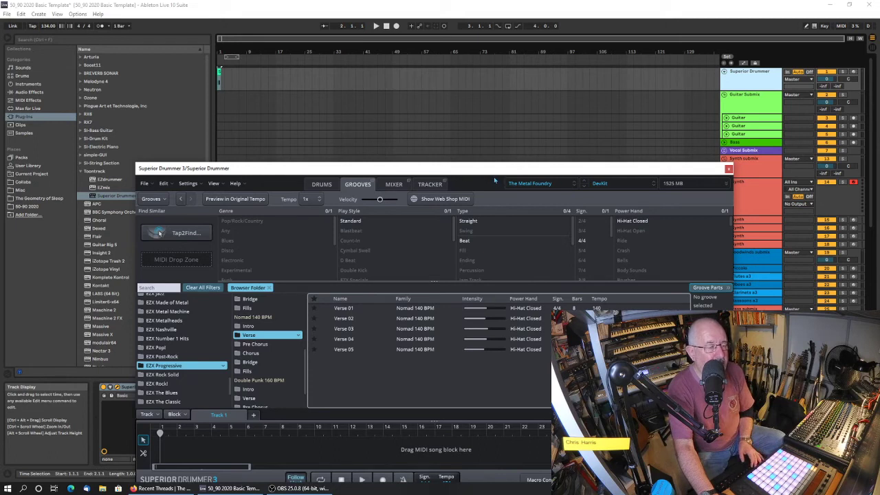
{"action": "left_click_drag", "start_coordinate": [491, 173], "coordinate": [511, 175]}
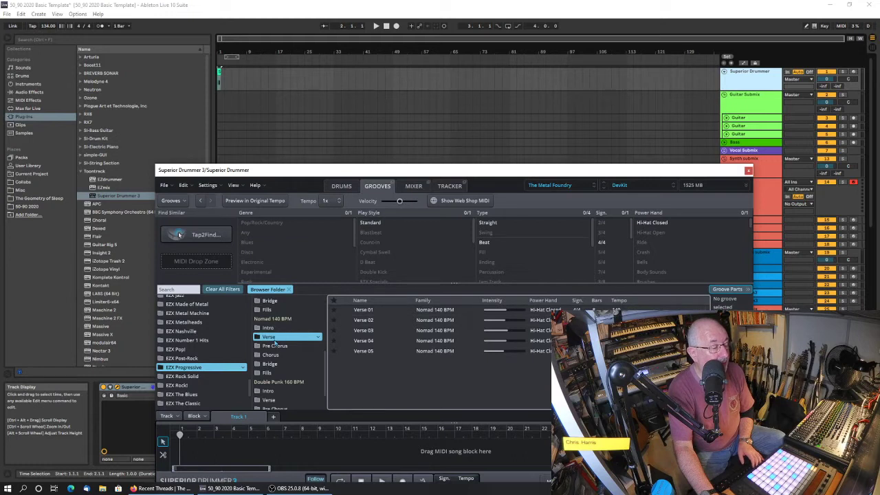
Preview the Verse 02 groove from the Nomad 140 BPM family
{"action": "mouse_move", "coordinate": [350, 310]}
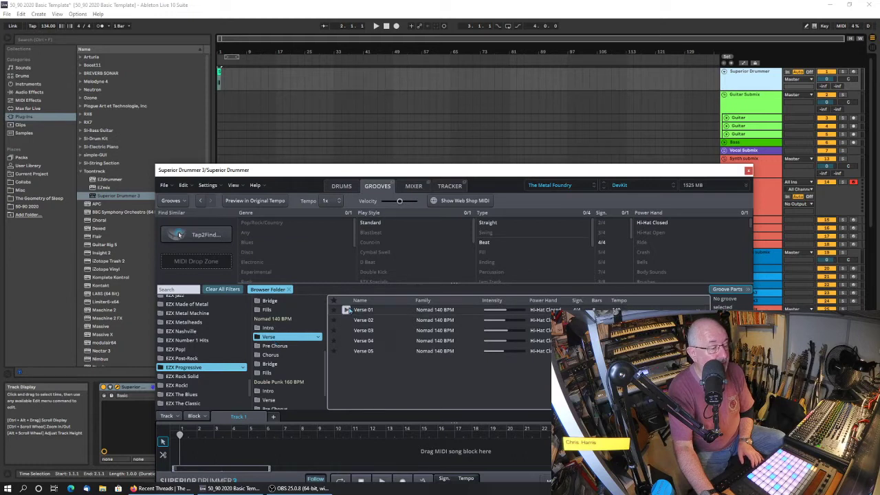
{"action": "scroll", "coordinate": [288, 351], "scroll_direction": "up", "scroll_amount": 3}
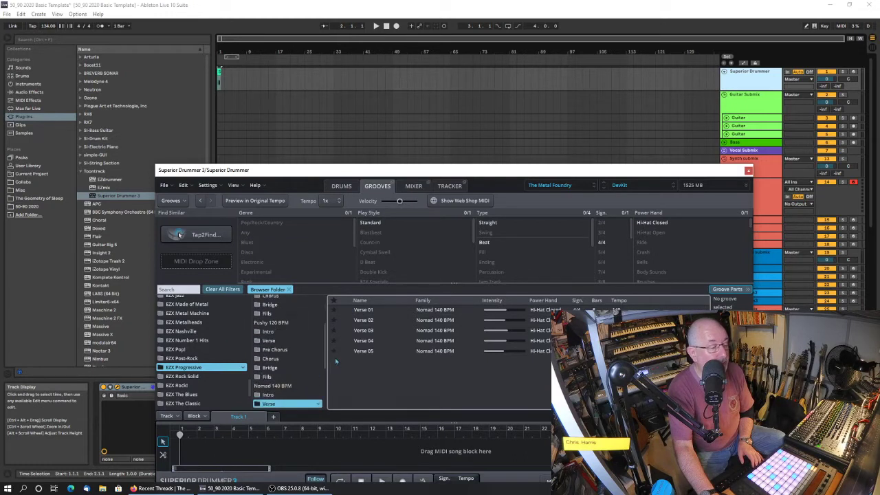
{"action": "scroll", "coordinate": [303, 358], "scroll_direction": "down", "scroll_amount": 3}
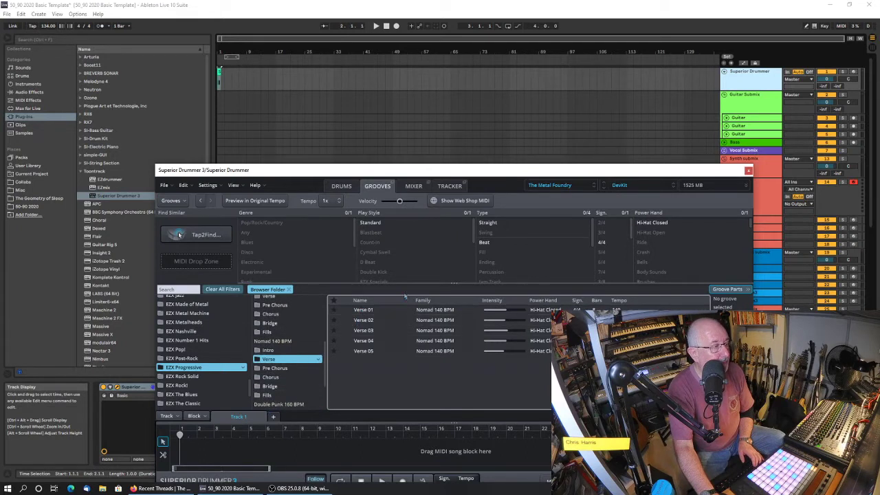
{"action": "left_click_drag", "start_coordinate": [310, 171], "coordinate": [324, 193]}
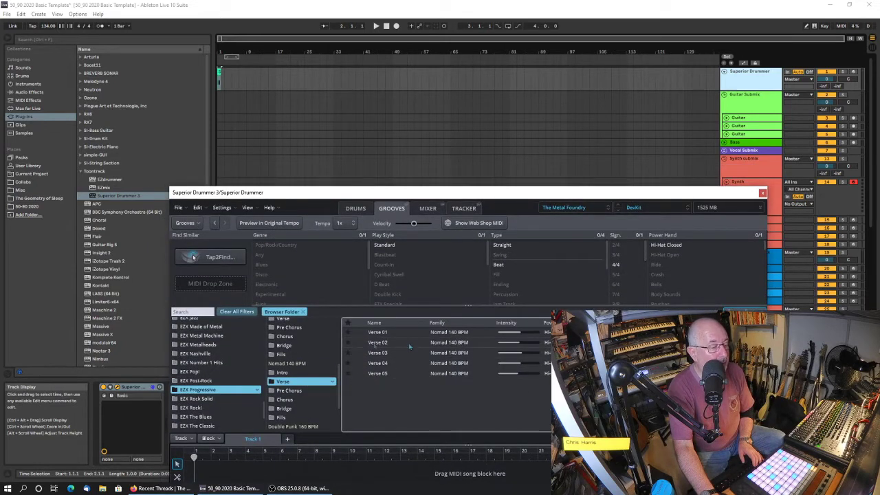
{"action": "left_click", "coordinate": [363, 345]}
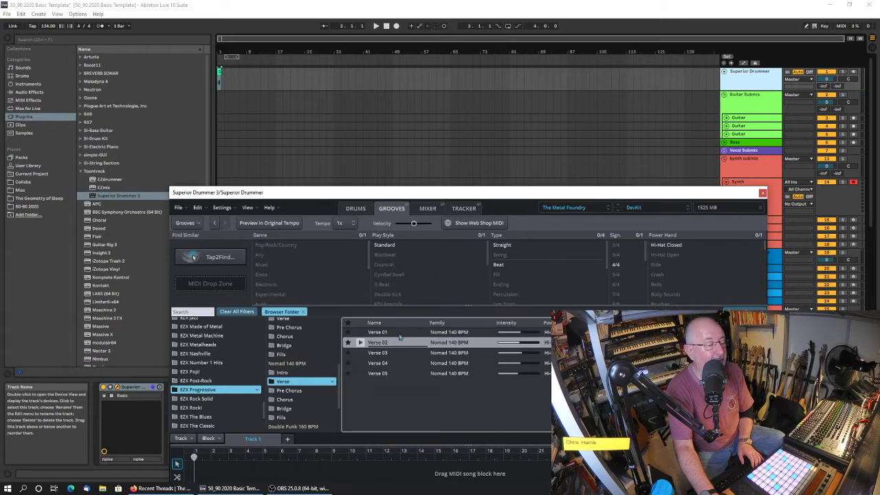
Place the Verse 02 groove on the Superior Drummer track at bar 2 without importing its tempo data, and close the plug-in window
{"action": "mouse_move", "coordinate": [393, 346]}
{"action": "left_mouse_down"}
{"action": "mouse_move", "coordinate": [308, 92]}
{"action": "mouse_move", "coordinate": [223, 83]}
{"action": "left_mouse_up"}
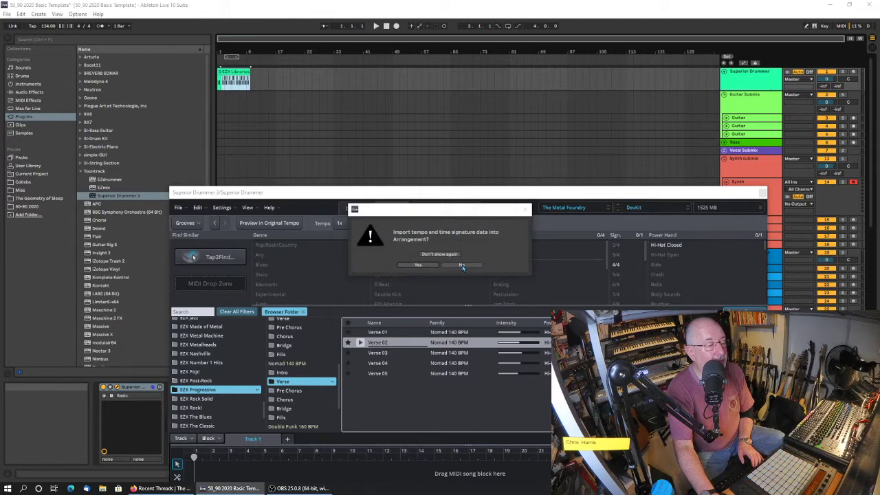
{"action": "left_click", "coordinate": [462, 266]}
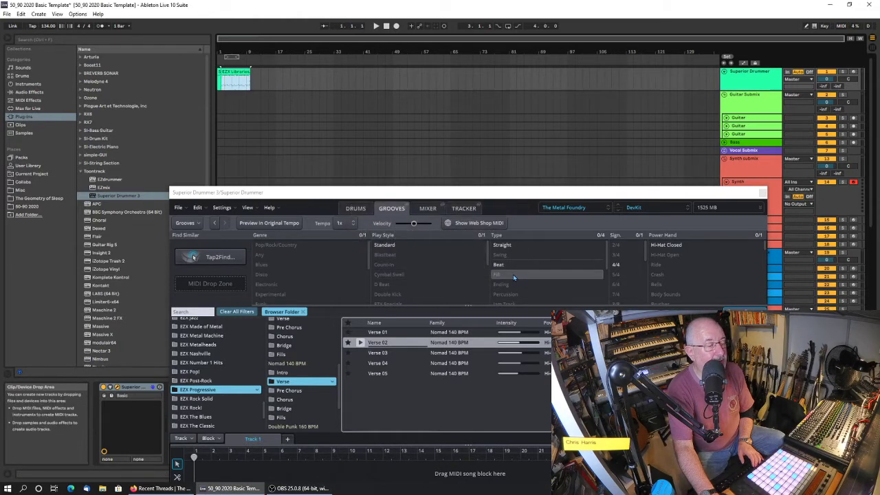
{"action": "left_click", "coordinate": [763, 194]}
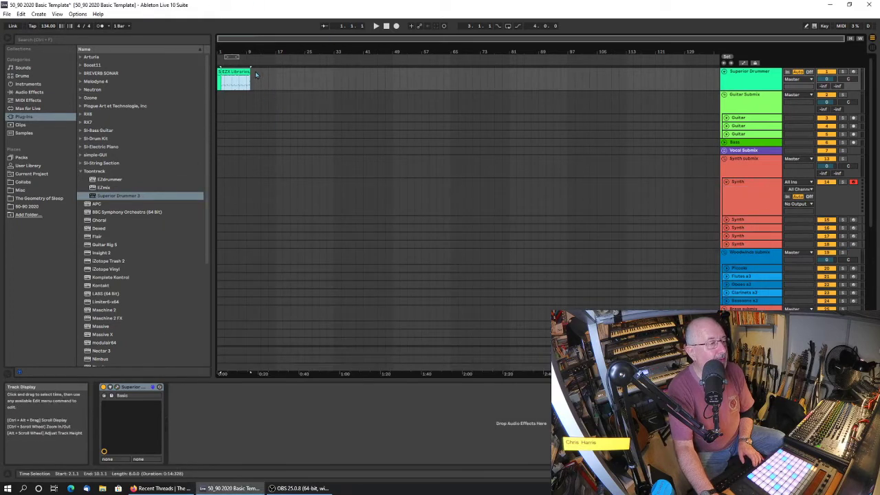
Extend the looped groove clip on the Superior Drummer track to bar 169
{"action": "left_click_drag", "start_coordinate": [256, 74], "coordinate": [638, 88]}
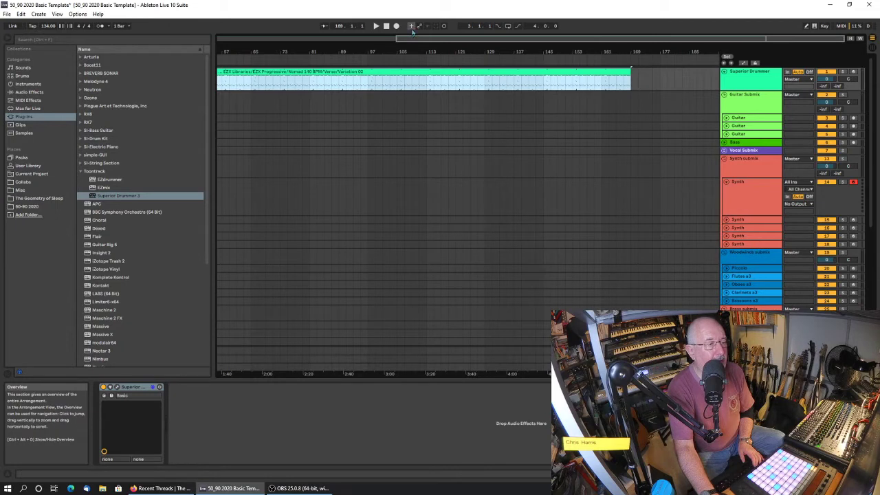
{"action": "double_click", "coordinate": [372, 38]}
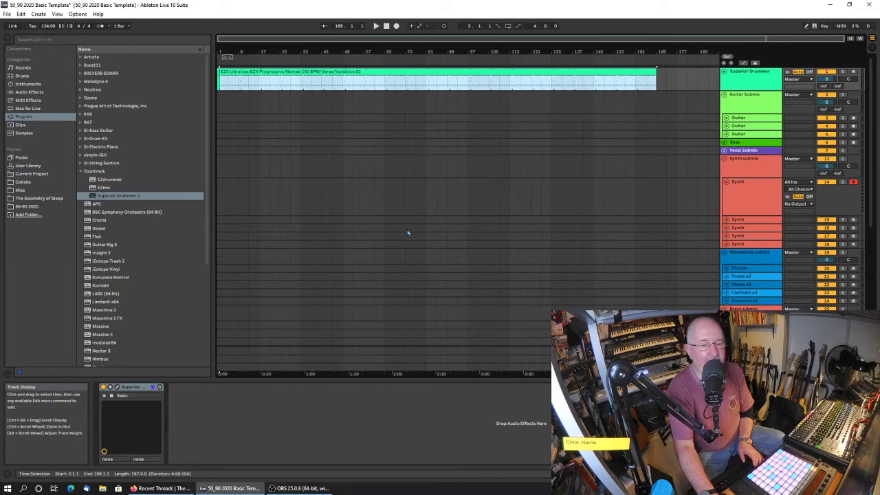
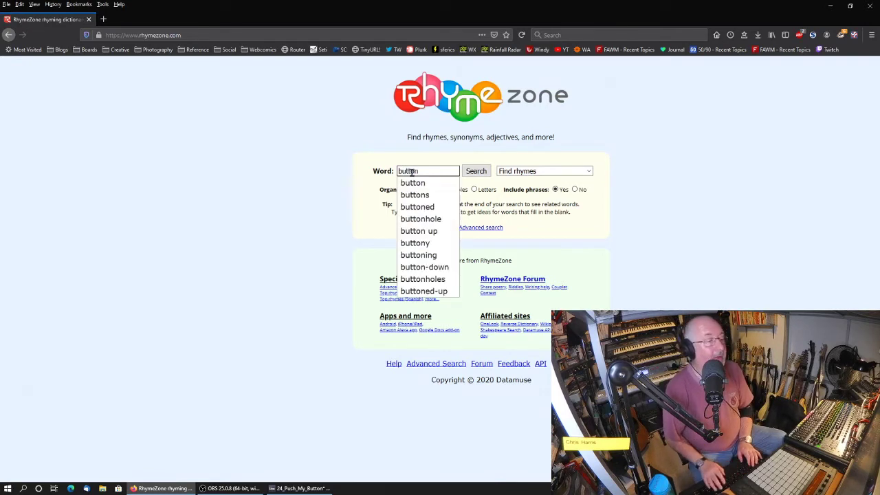
Look up words that rhyme or almost rhyme with "button" on RhymeZone
{"action": "key", "text": "Return"}
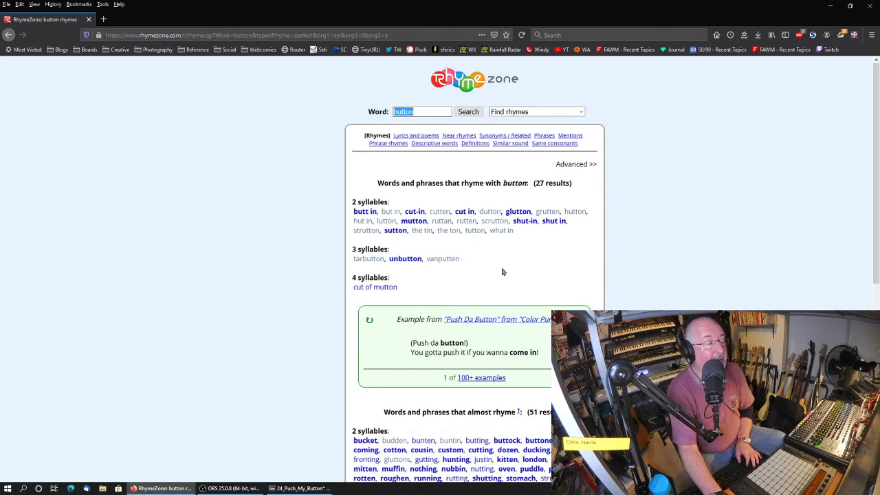
{"action": "scroll", "coordinate": [230, 278], "scroll_direction": "down", "scroll_amount": 2}
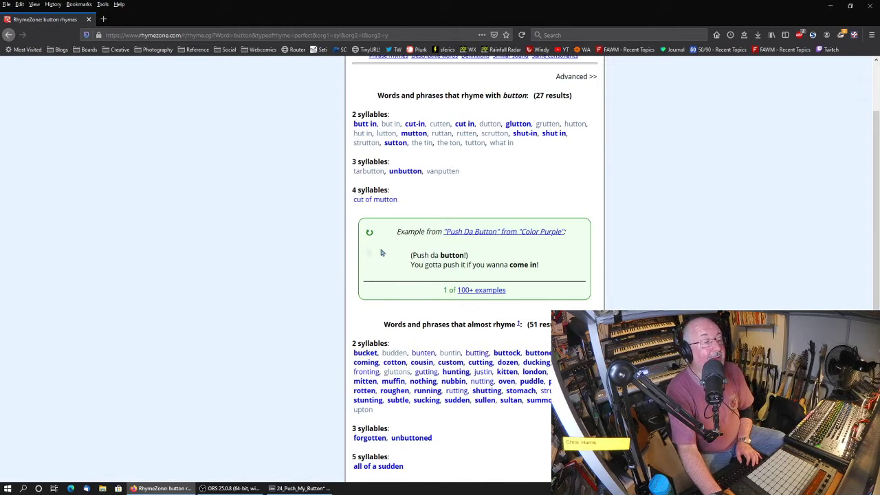
{"action": "scroll", "coordinate": [304, 275], "scroll_direction": "up", "scroll_amount": 1}
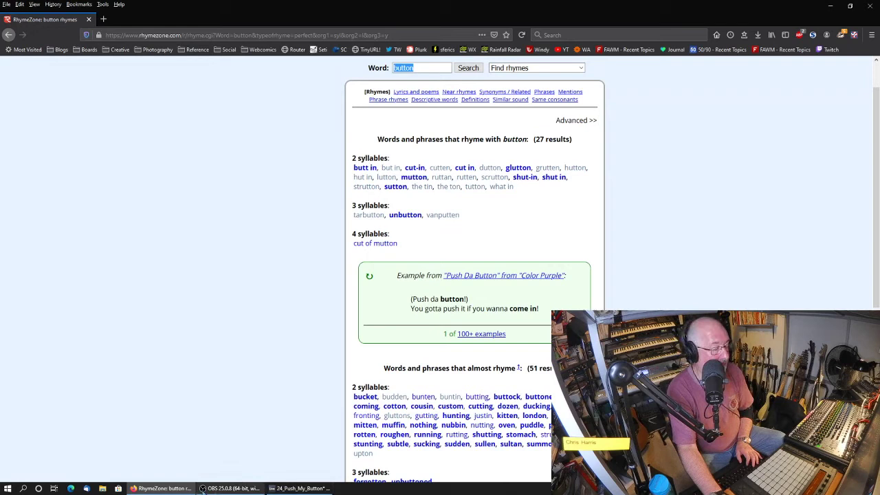
Switch to the 24_Push_My_Button set in Ableton Live and re-record the first chorus vocal from bar 19 on the Chorus vox track
{"action": "mouse_move", "coordinate": [155, 492]}
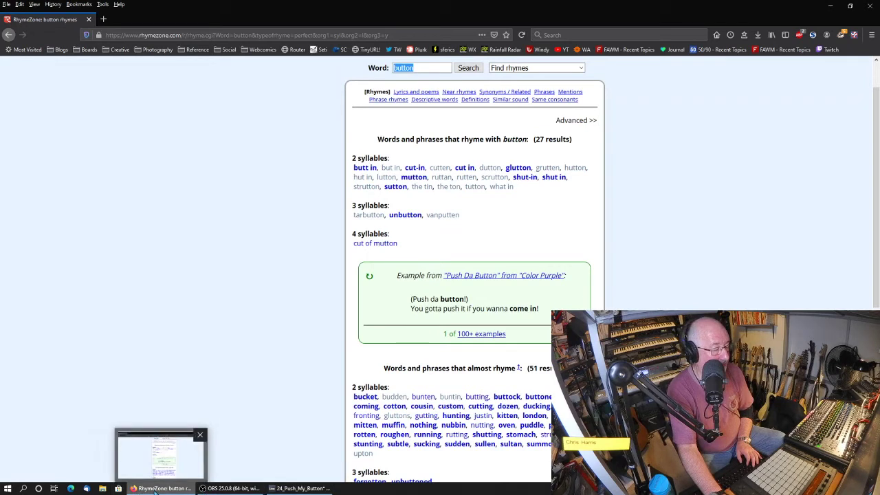
{"action": "mouse_move", "coordinate": [296, 488]}
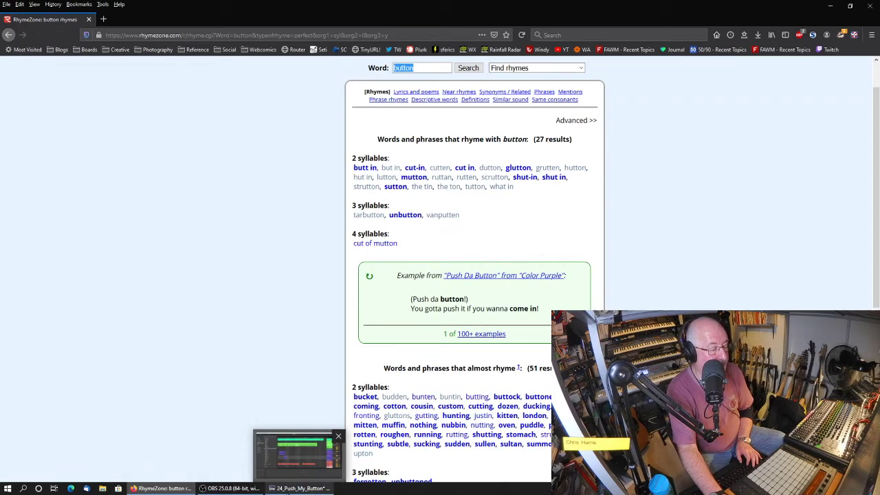
{"action": "left_click", "coordinate": [296, 488]}
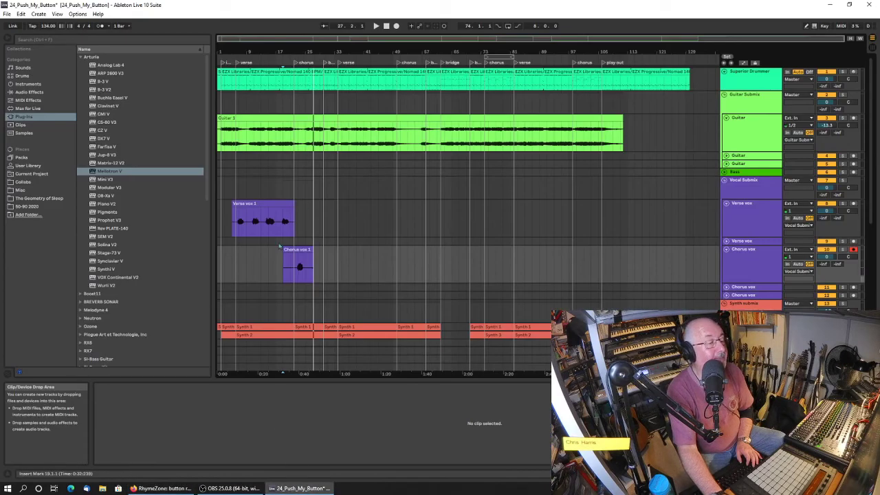
{"action": "left_click", "coordinate": [298, 249]}
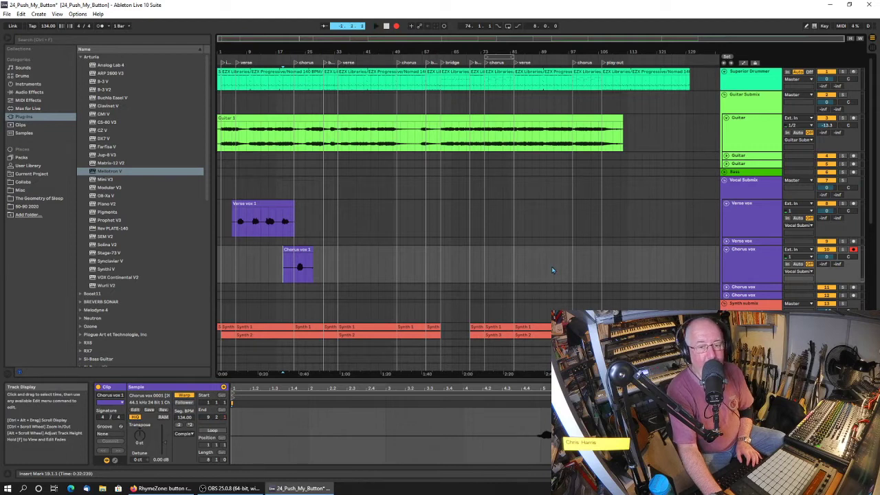
{"action": "key", "text": "space"}
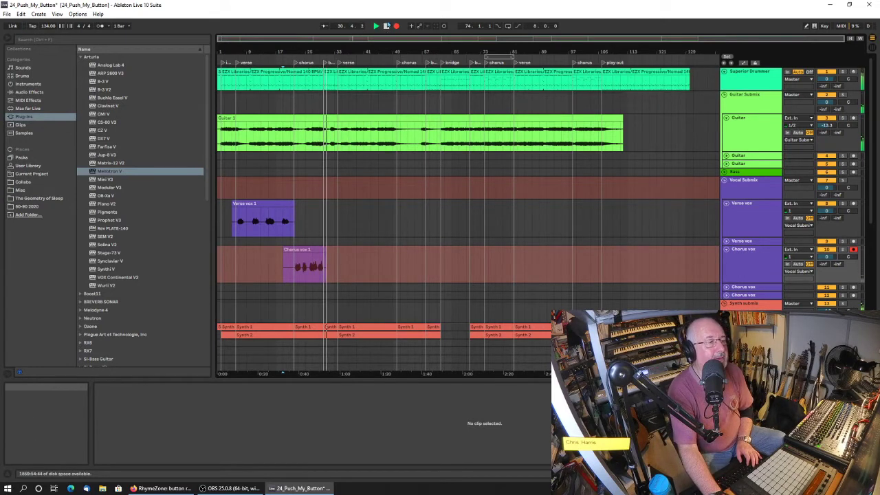
Record the second chorus vocal from bar 49 on the Chorus vox track and save the Live set
{"action": "key", "text": "F9"}
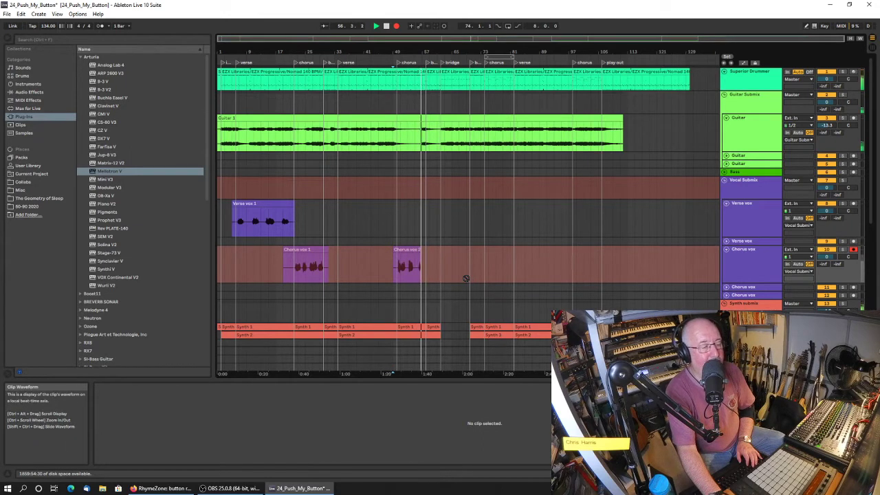
{"action": "key", "text": "space"}
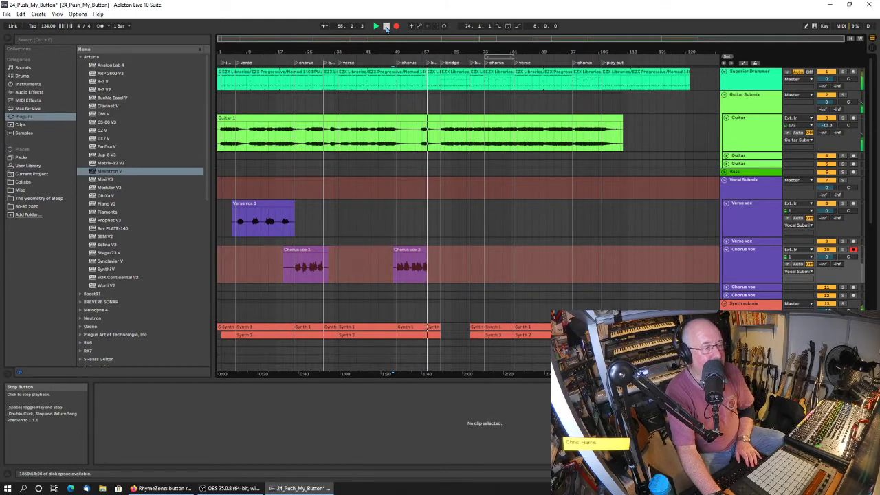
{"action": "left_click", "coordinate": [387, 27]}
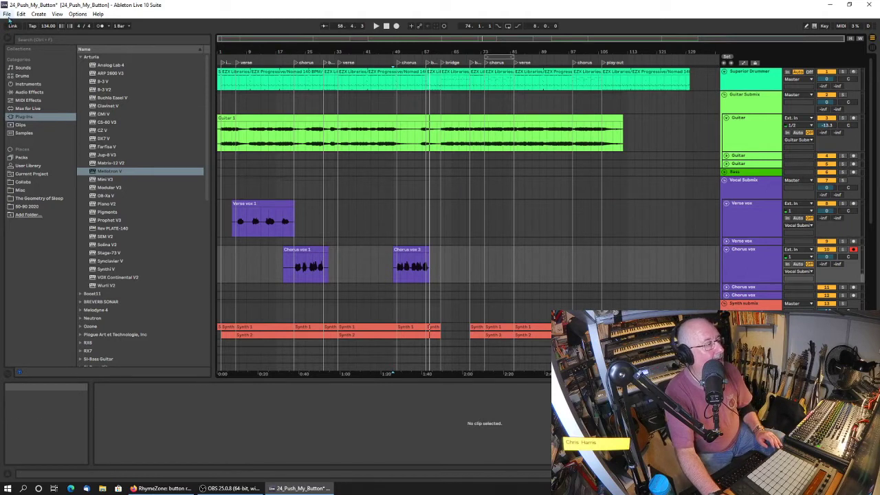
{"action": "left_click", "coordinate": [8, 15]}
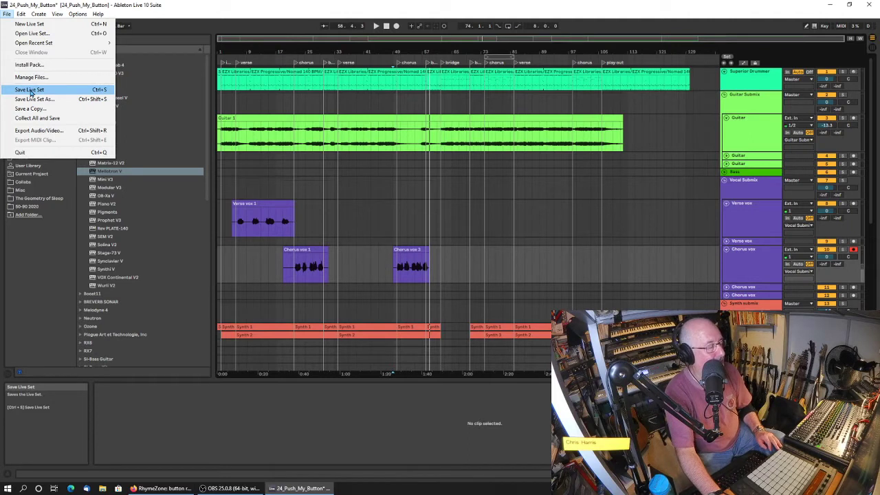
{"action": "left_click", "coordinate": [29, 90]}
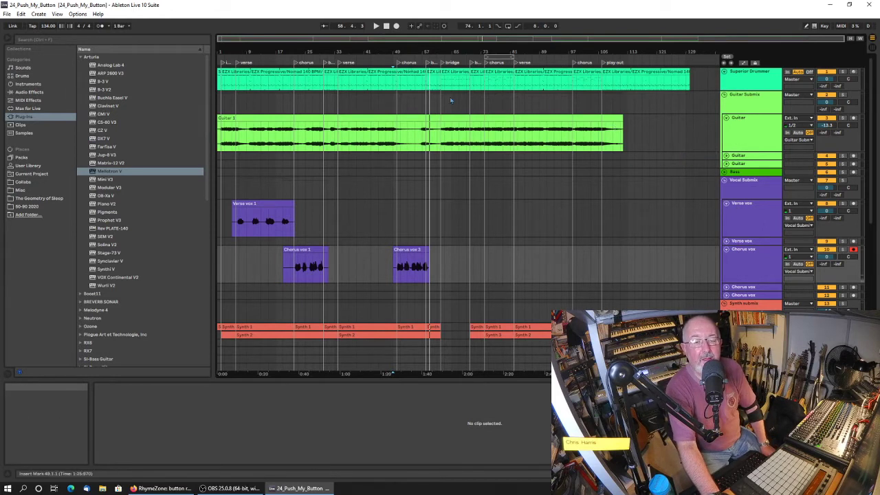
Play the song from the beginning and set the Vocal Submix volume to 6.0 dB
{"action": "left_click", "coordinate": [387, 26]}
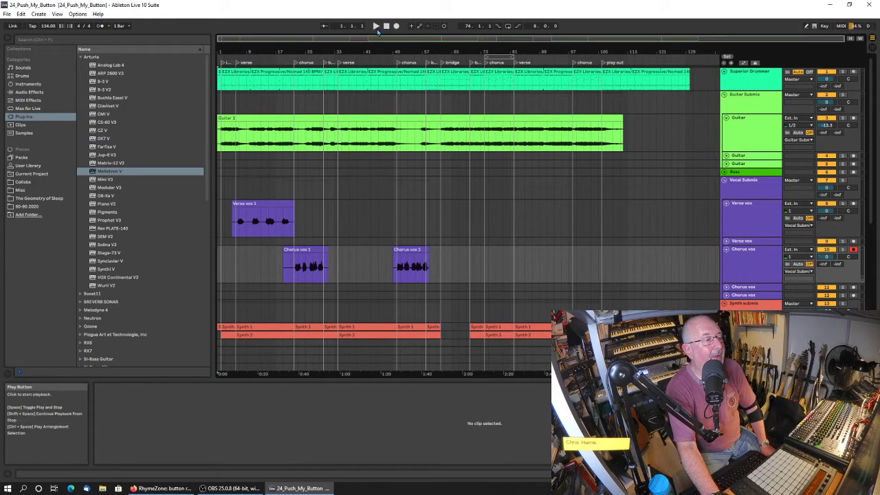
{"action": "left_click", "coordinate": [376, 26]}
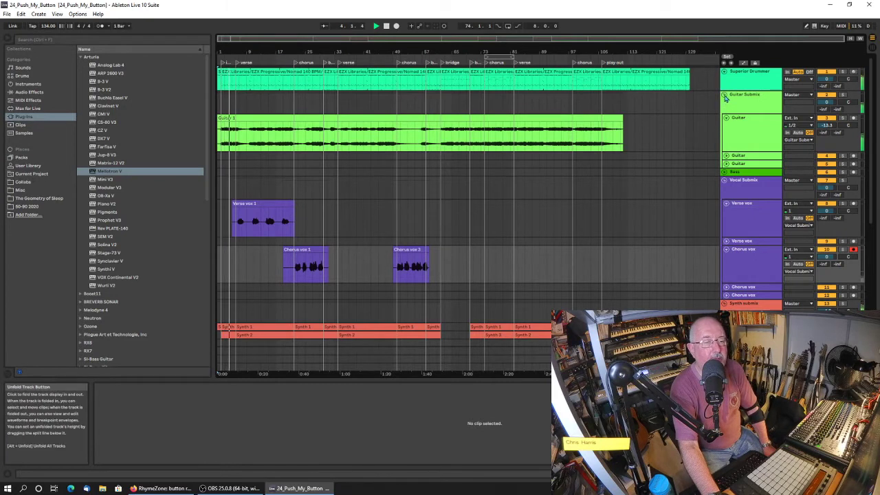
{"action": "left_click", "coordinate": [726, 118]}
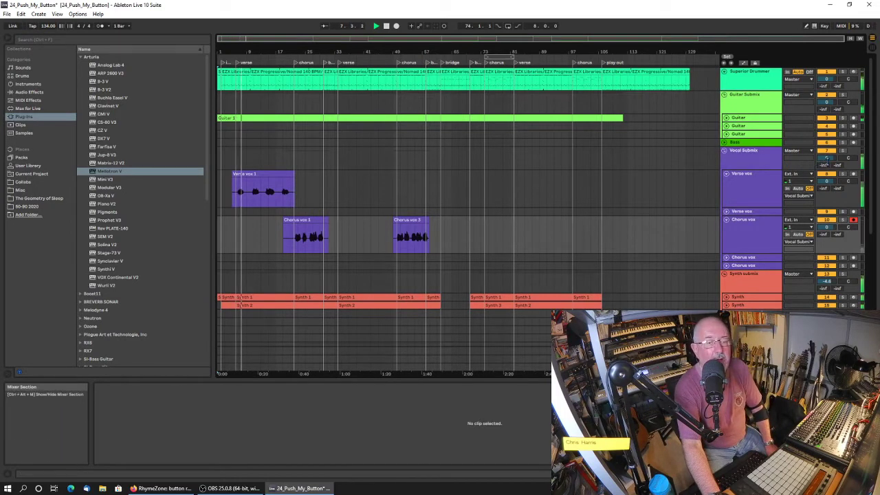
{"action": "left_click", "coordinate": [827, 158]}
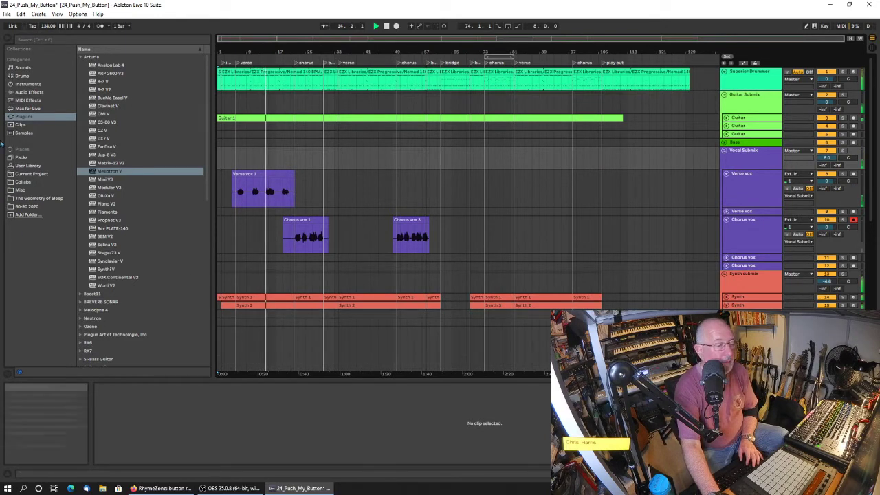
Find the Limiter among the audio effects and select its Fast preset
{"action": "left_click", "coordinate": [26, 92]}
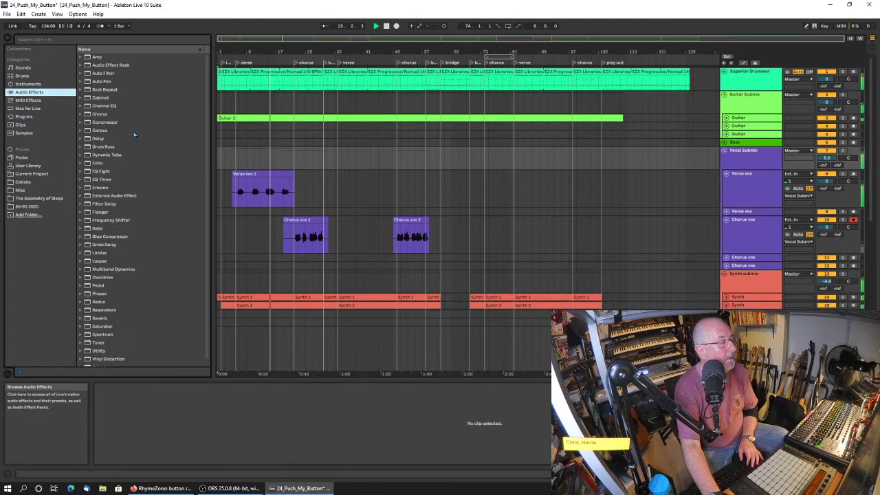
{"action": "left_click", "coordinate": [82, 248]}
{"action": "left_click", "coordinate": [105, 262]}
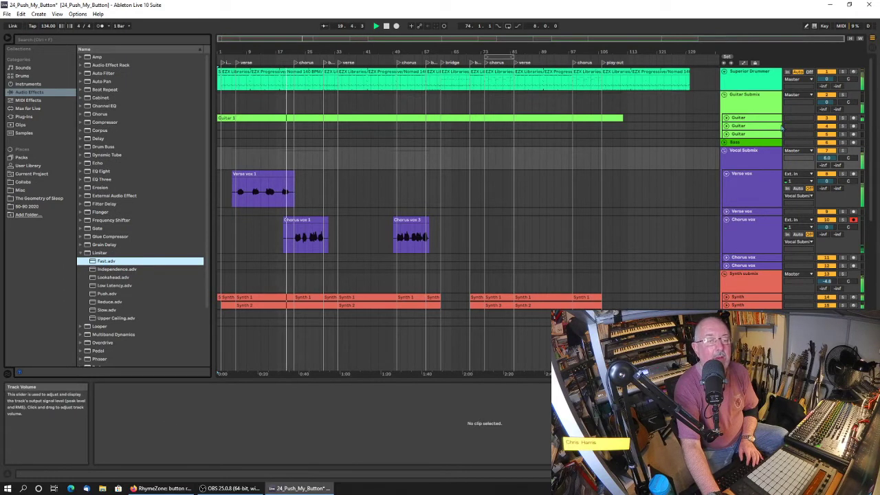
Unfold the first Guitar track and set its volume to -7.8 dB
{"action": "left_click", "coordinate": [726, 118]}
{"action": "left_click_drag", "start_coordinate": [826, 125], "coordinate": [826, 118]}
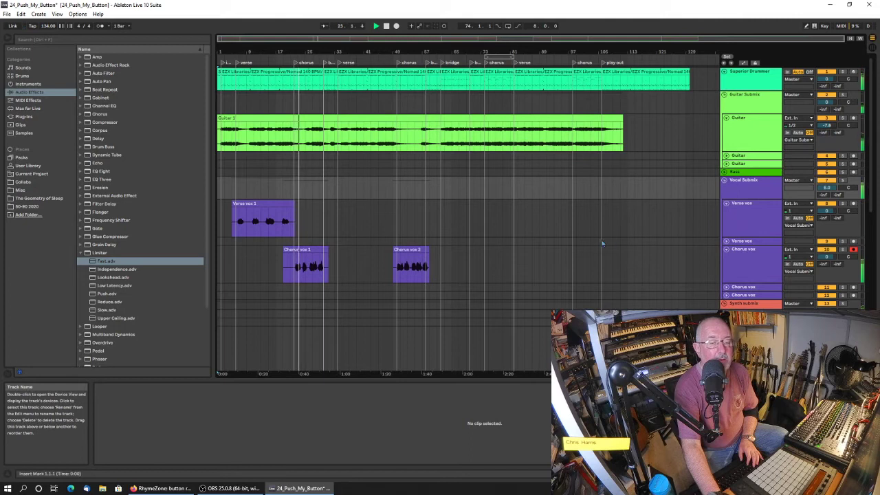
Add the Drum Buss preset Transient Shaping Enhance to the Superior Drummer track and set the track's volume to -7.8 dB
{"action": "left_click", "coordinate": [743, 81]}
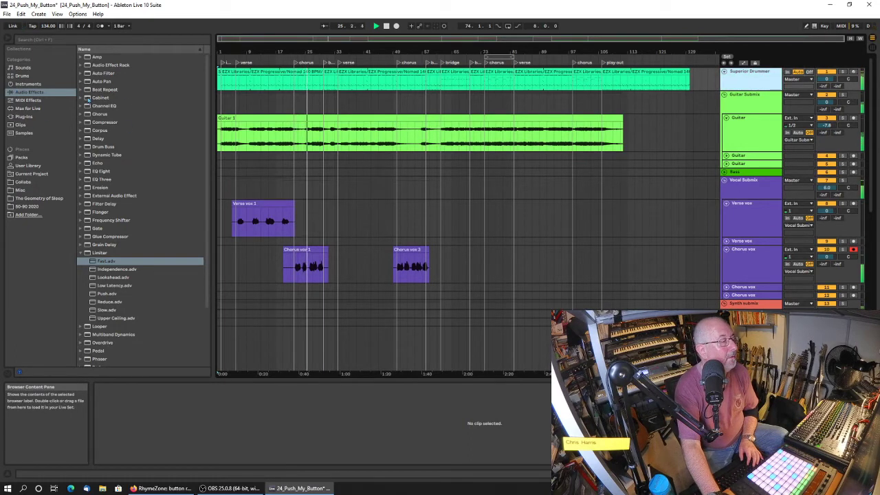
{"action": "left_click", "coordinate": [80, 147]}
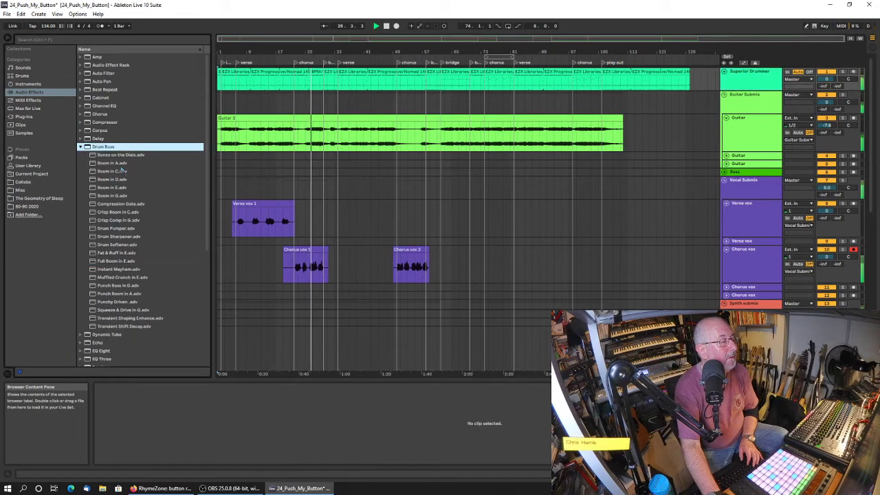
{"action": "left_click", "coordinate": [127, 319]}
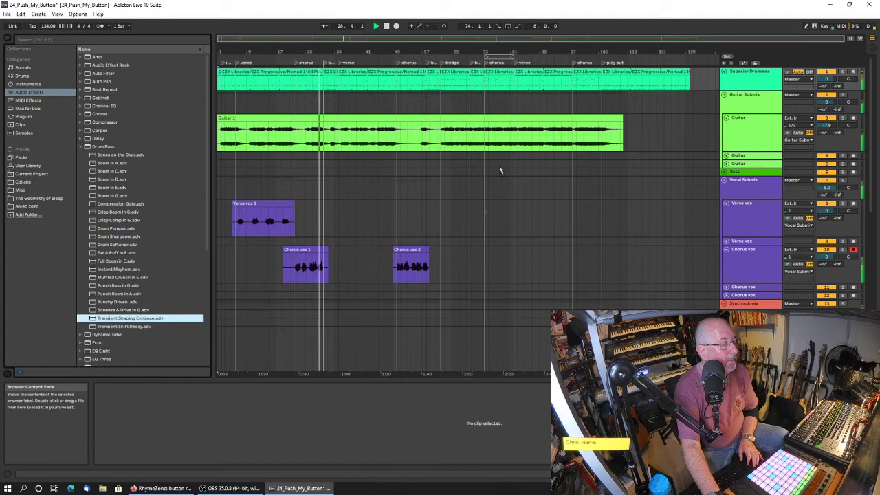
{"action": "left_click_drag", "start_coordinate": [438, 86], "coordinate": [438, 86]}
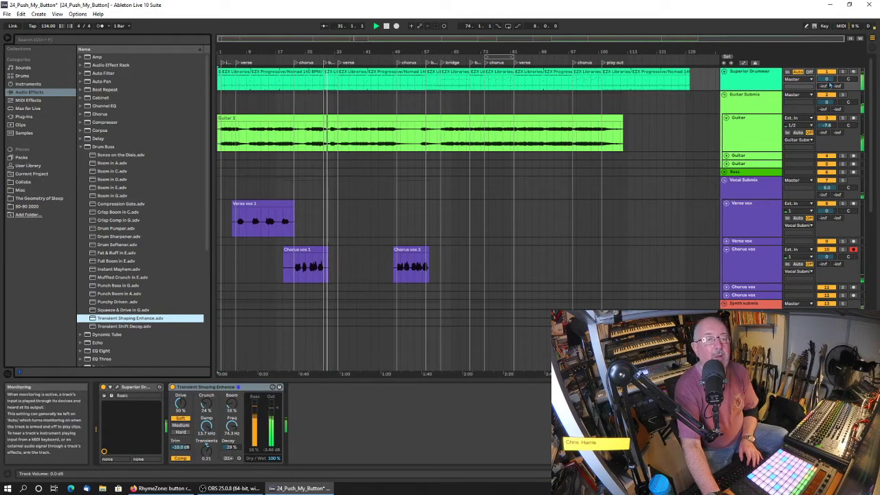
{"action": "left_click", "coordinate": [827, 79]}
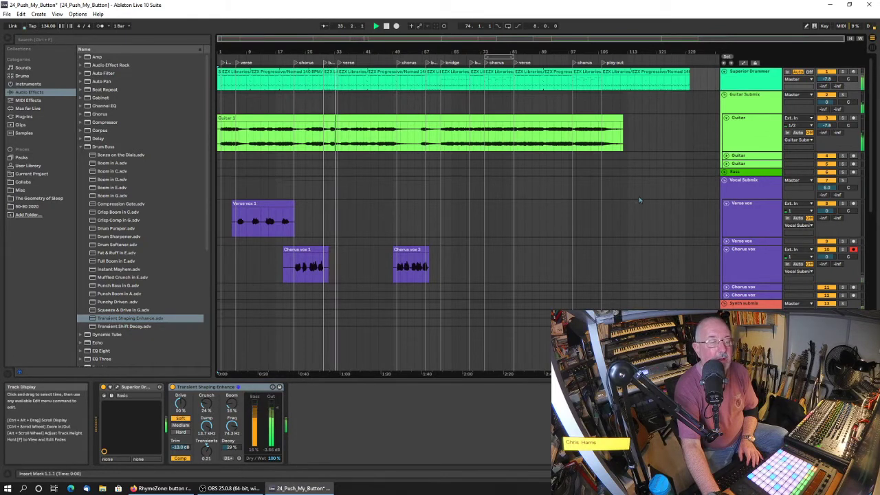
Fold the Vocal Submix group, set the first Guitar track's volume to -2.3 dB, and stop playback after listening through the song
{"action": "scroll", "coordinate": [643, 206], "scroll_direction": "down", "scroll_amount": 1}
{"action": "scroll", "coordinate": [647, 216], "scroll_direction": "down", "scroll_amount": 12}
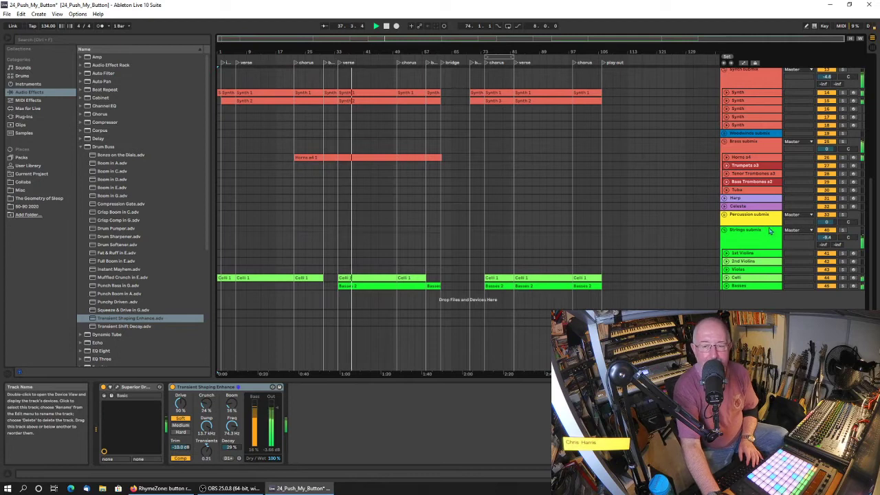
{"action": "scroll", "coordinate": [612, 169], "scroll_direction": "up", "scroll_amount": 2}
{"action": "scroll", "coordinate": [630, 161], "scroll_direction": "up", "scroll_amount": 6}
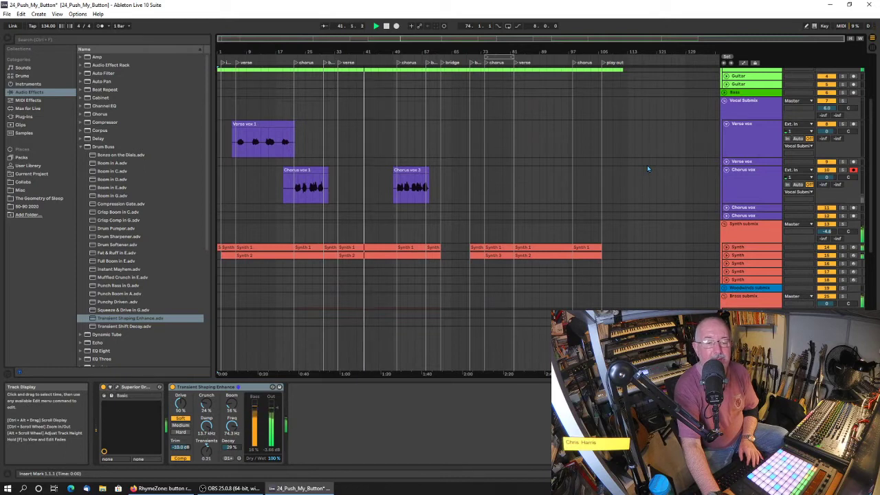
{"action": "scroll", "coordinate": [634, 155], "scroll_direction": "up", "scroll_amount": 2}
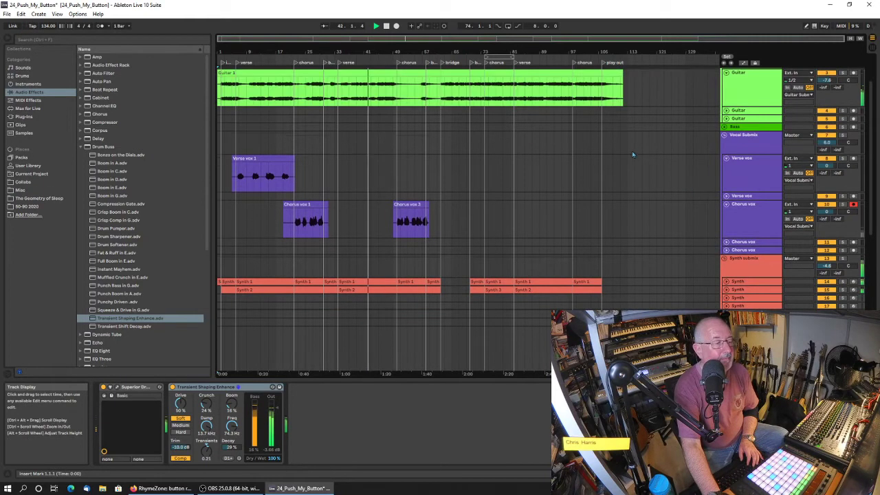
{"action": "left_click", "coordinate": [726, 136]}
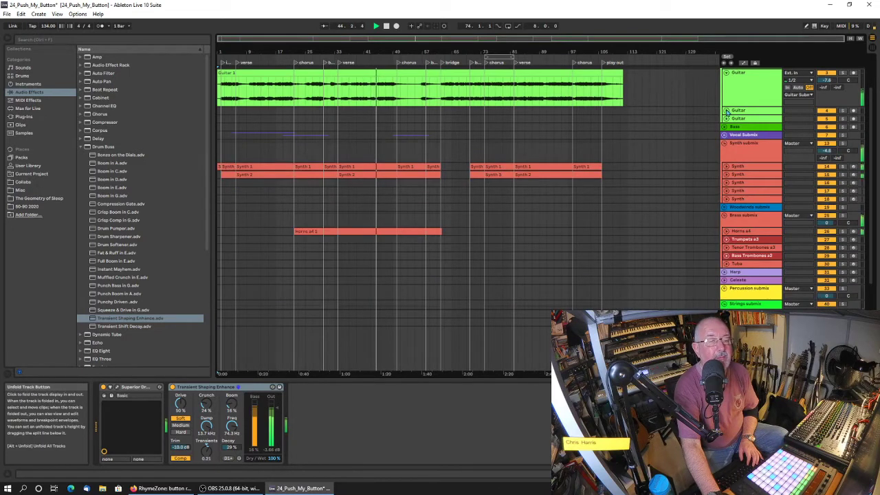
{"action": "left_click_drag", "start_coordinate": [827, 80], "coordinate": [827, 68]}
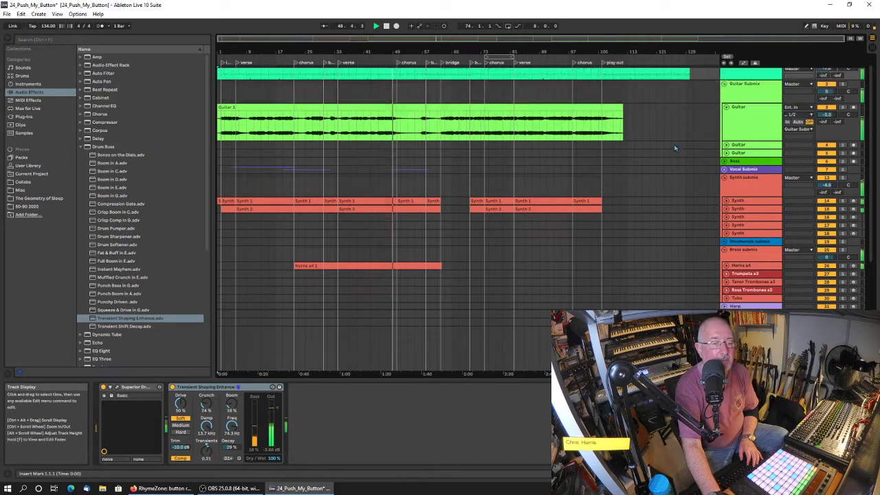
{"action": "scroll", "coordinate": [686, 137], "scroll_direction": "up", "scroll_amount": 3}
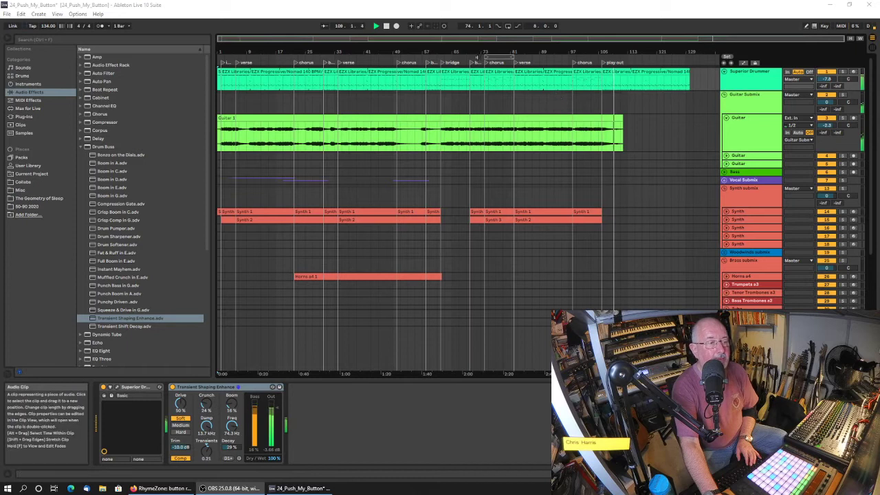
{"action": "left_click", "coordinate": [388, 26]}
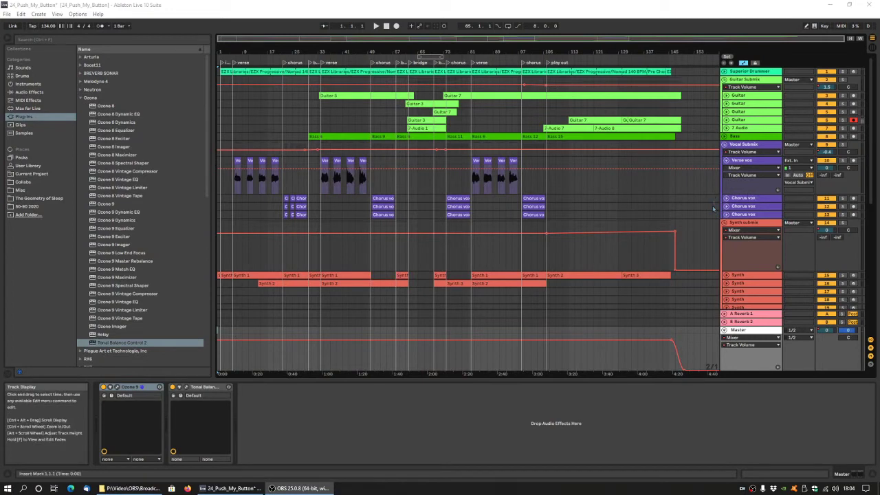
Look through the arrangement's tracks and unfold the Strings submix group
{"action": "scroll", "coordinate": [693, 213], "scroll_direction": "down", "scroll_amount": 3}
{"action": "scroll", "coordinate": [739, 218], "scroll_direction": "up", "scroll_amount": 3}
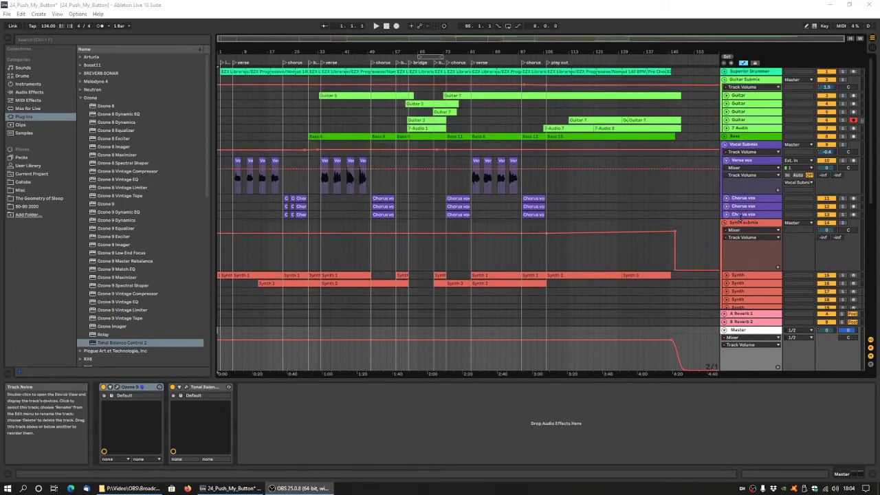
{"action": "scroll", "coordinate": [727, 184], "scroll_direction": "down", "scroll_amount": 5}
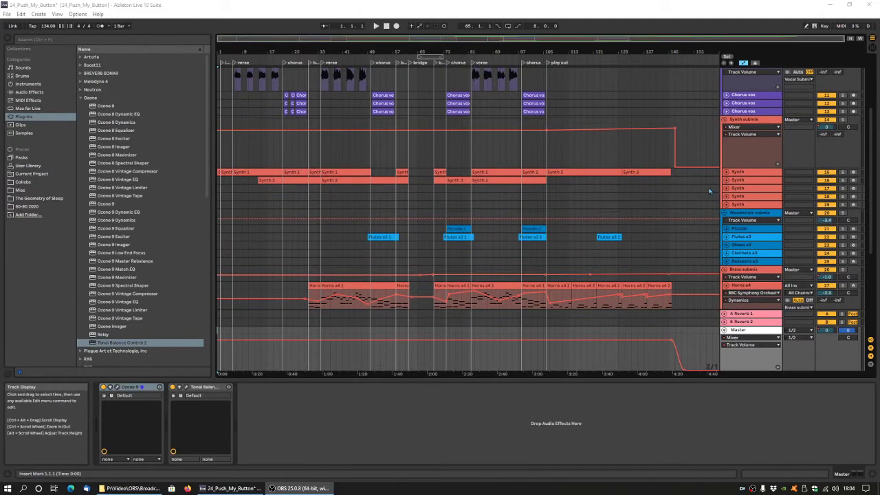
{"action": "scroll", "coordinate": [684, 209], "scroll_direction": "down", "scroll_amount": 5}
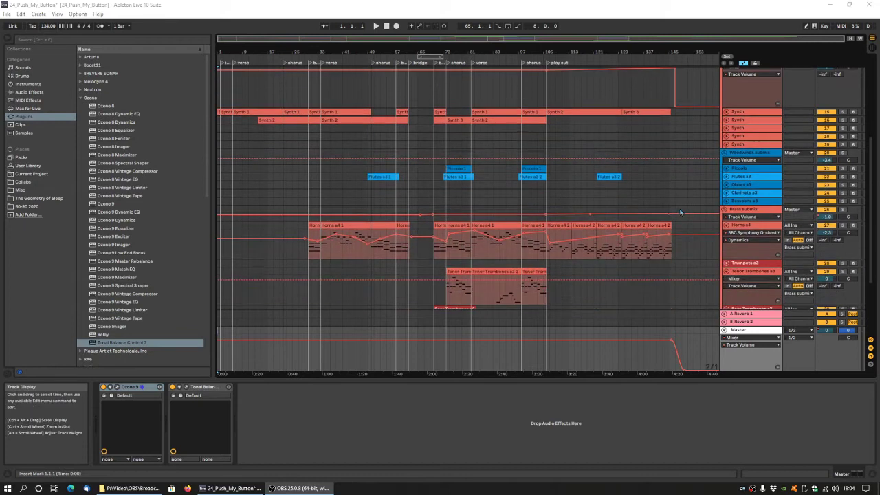
{"action": "scroll", "coordinate": [684, 209], "scroll_direction": "down", "scroll_amount": 3}
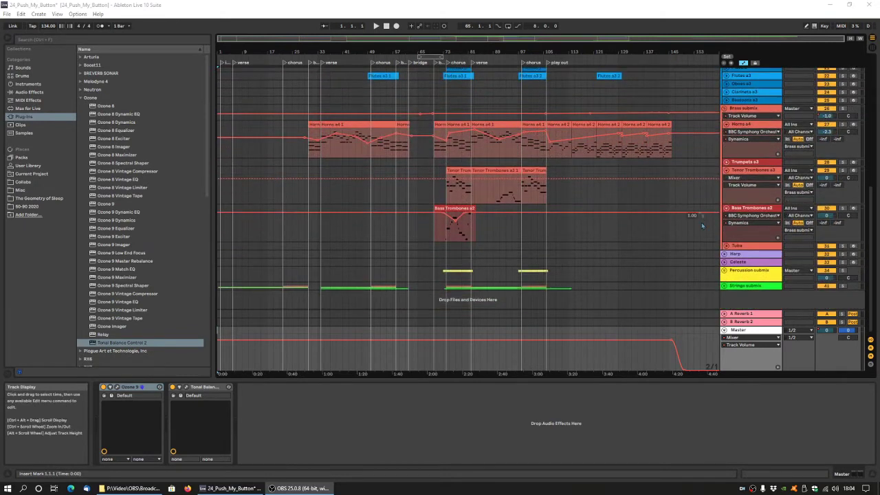
{"action": "left_click", "coordinate": [723, 285]}
{"action": "scroll", "coordinate": [708, 264], "scroll_direction": "down", "scroll_amount": 2}
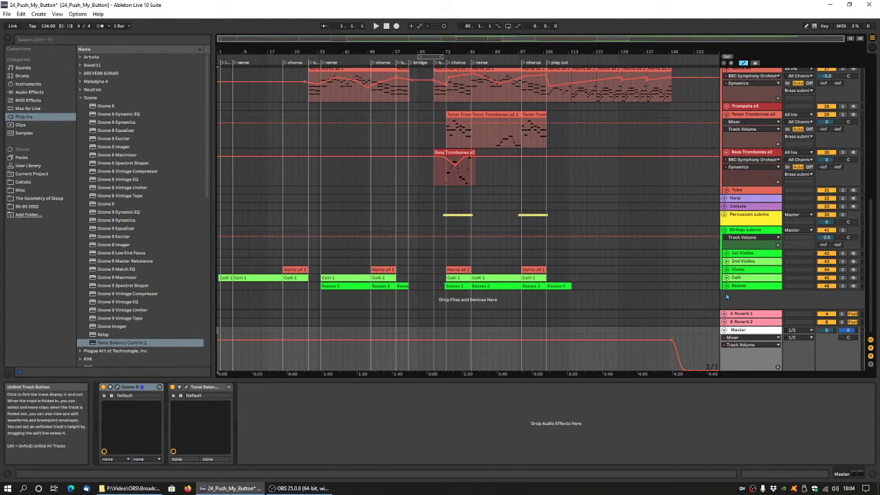
Play the song from the start, unfold the Superior Drummer track at a reduced height, and shrink the Synth submix track's height
{"action": "left_click", "coordinate": [377, 27]}
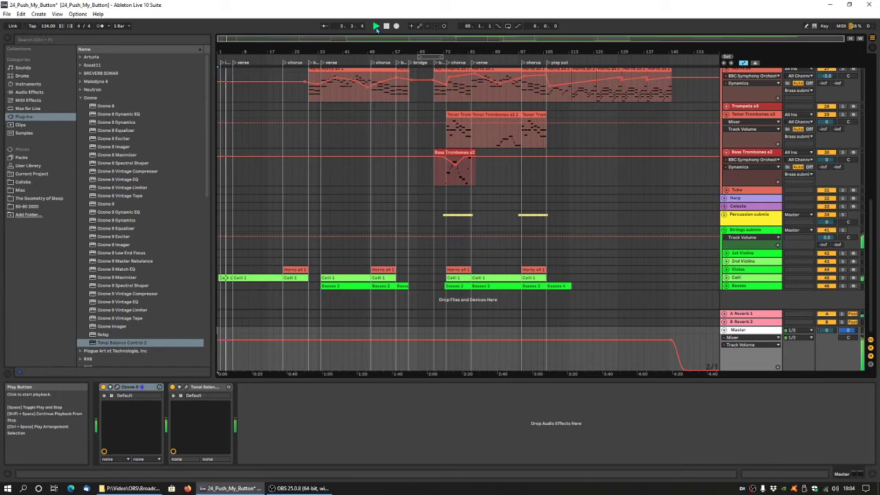
{"action": "scroll", "coordinate": [783, 202], "scroll_direction": "up", "scroll_amount": 5}
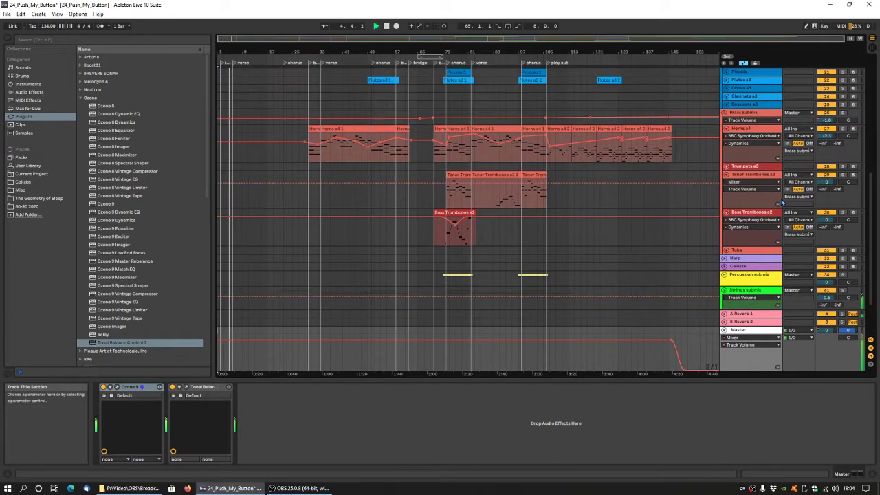
{"action": "scroll", "coordinate": [783, 201], "scroll_direction": "up", "scroll_amount": 8}
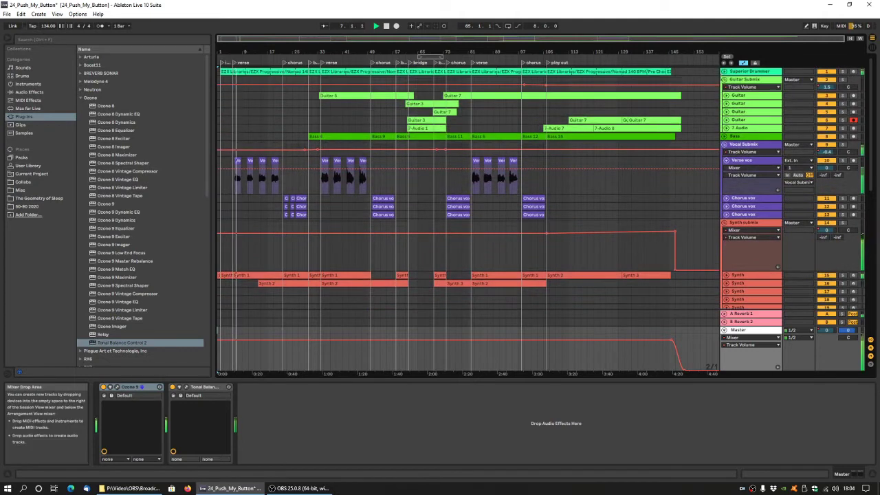
{"action": "left_click", "coordinate": [726, 72]}
{"action": "scroll", "coordinate": [752, 217], "scroll_direction": "down", "scroll_amount": 1}
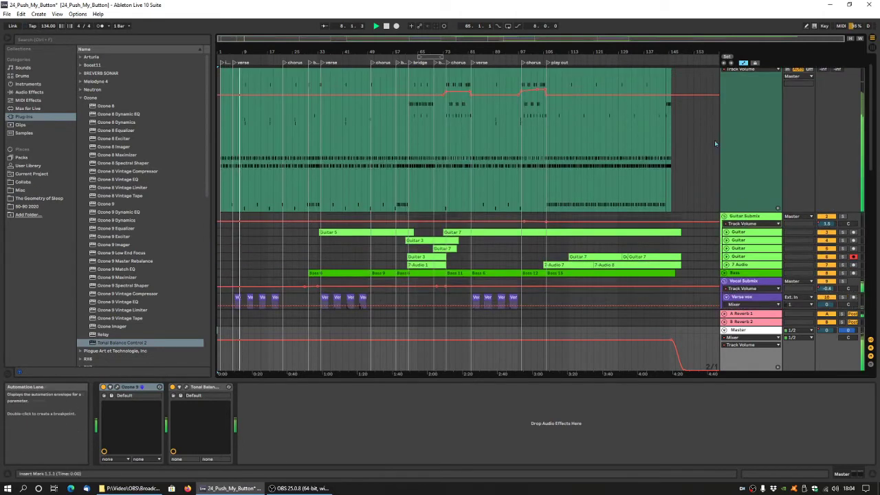
{"action": "left_click_drag", "start_coordinate": [752, 218], "coordinate": [754, 83]}
{"action": "scroll", "coordinate": [752, 134], "scroll_direction": "up", "scroll_amount": 1}
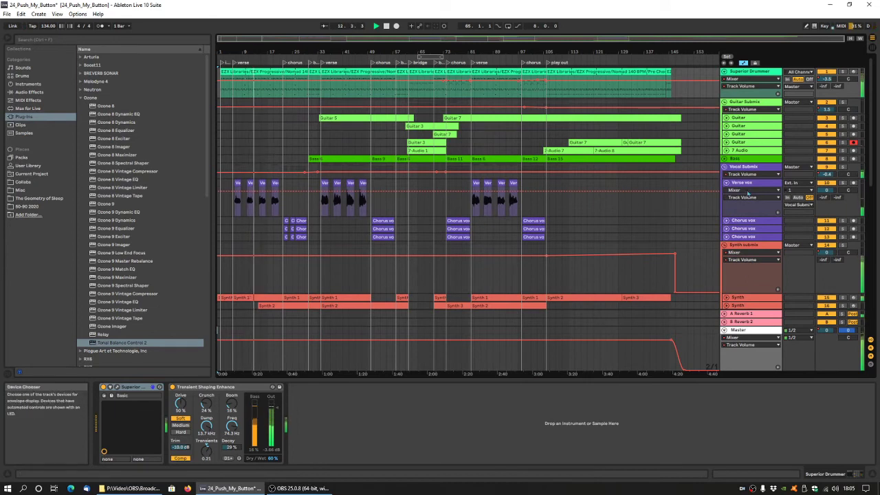
{"action": "left_click", "coordinate": [744, 167]}
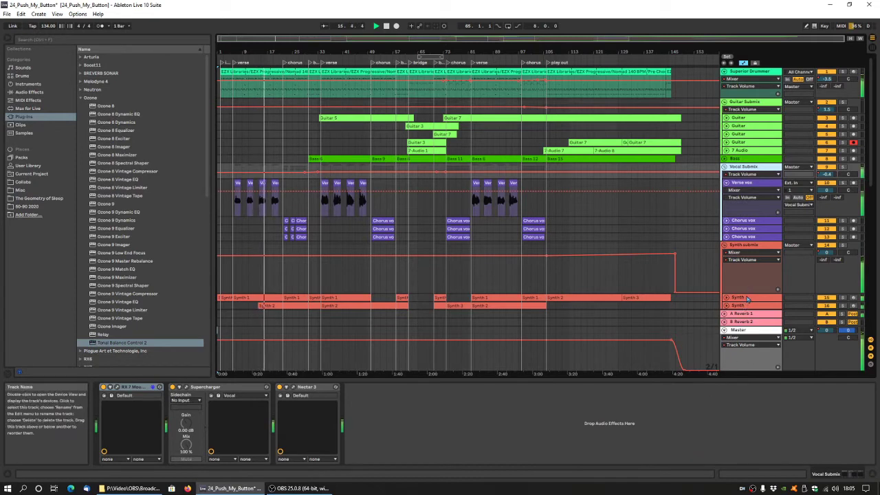
{"action": "left_click", "coordinate": [749, 260]}
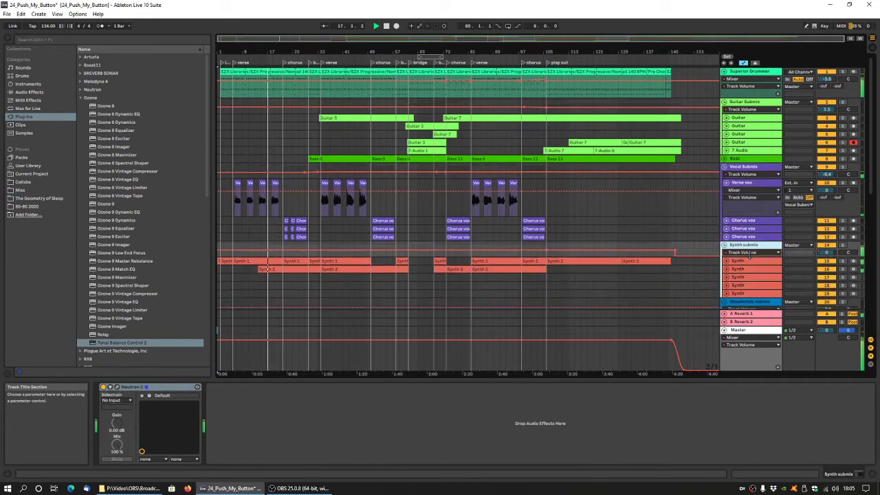
Unfold the second Synth track, check its Mellotron V plug-in window, close it, and fold the track again
{"action": "left_click", "coordinate": [726, 269]}
{"action": "left_click", "coordinate": [735, 295]}
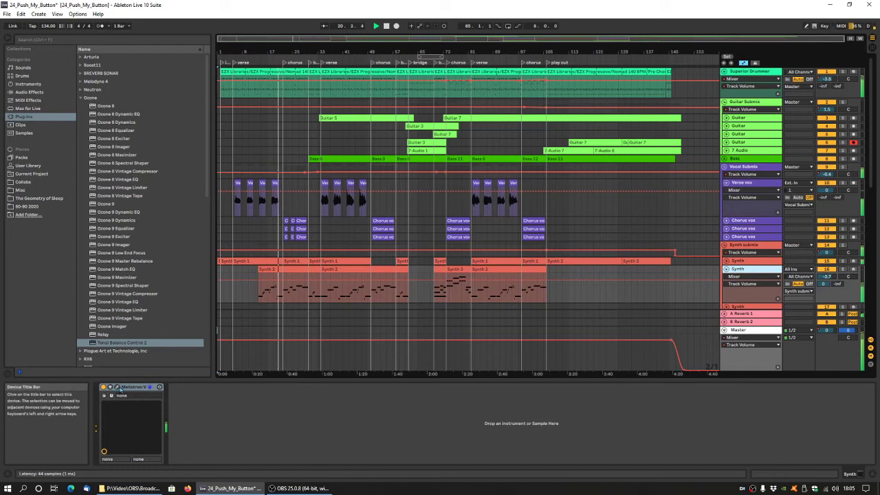
{"action": "left_click", "coordinate": [116, 388]}
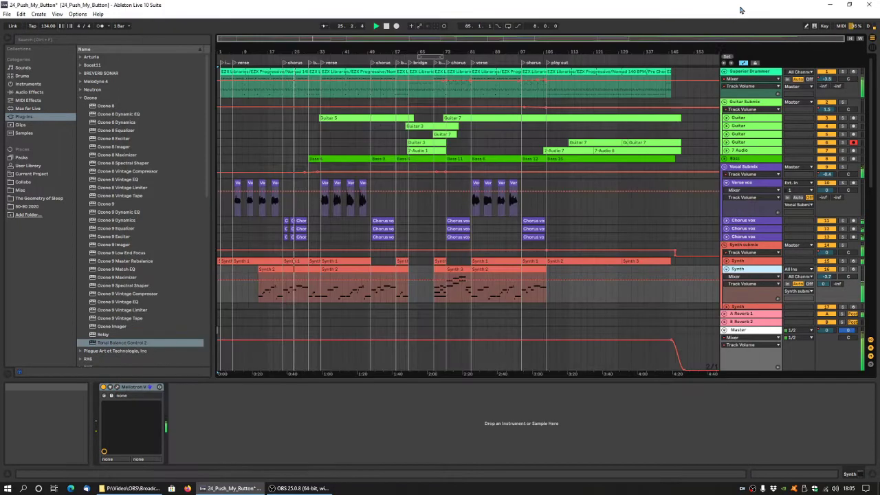
{"action": "left_click", "coordinate": [740, 8]}
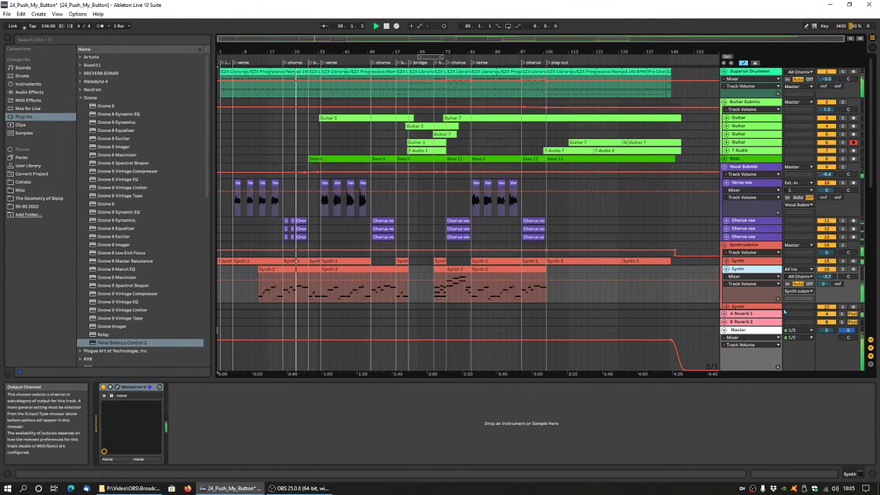
{"action": "left_click", "coordinate": [727, 269]}
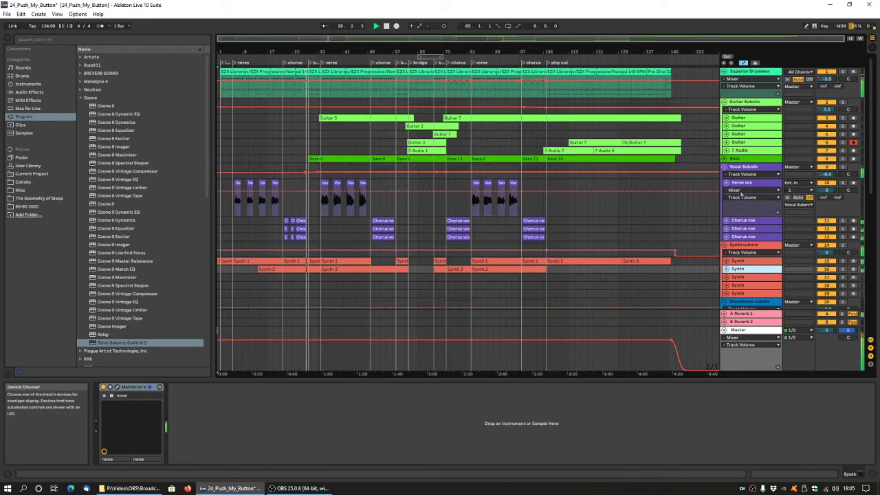
Unfold the first Guitar track and fold the Verse vox track while the song plays
{"action": "scroll", "coordinate": [741, 196], "scroll_direction": "down", "scroll_amount": 3}
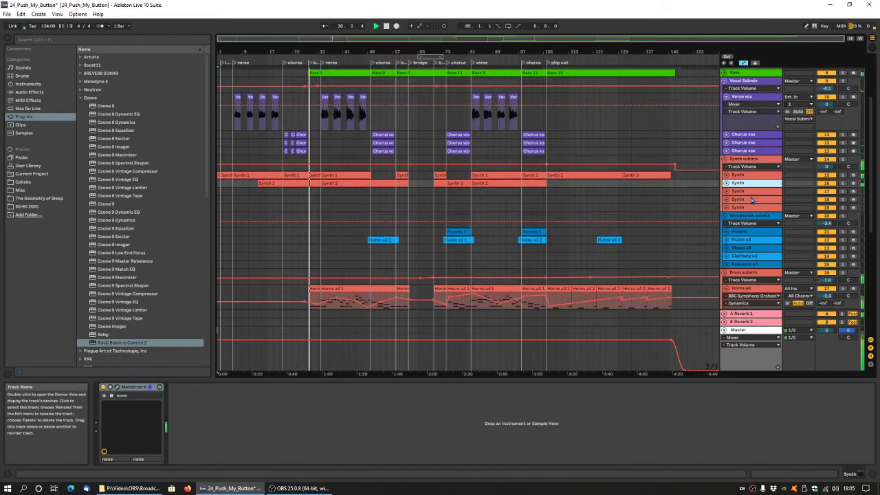
{"action": "scroll", "coordinate": [752, 199], "scroll_direction": "down", "scroll_amount": 1}
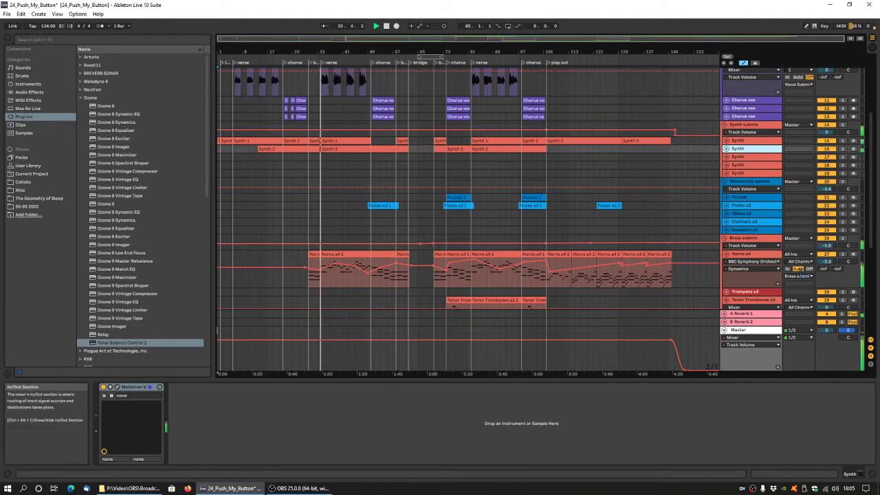
{"action": "scroll", "coordinate": [744, 214], "scroll_direction": "up", "scroll_amount": 6}
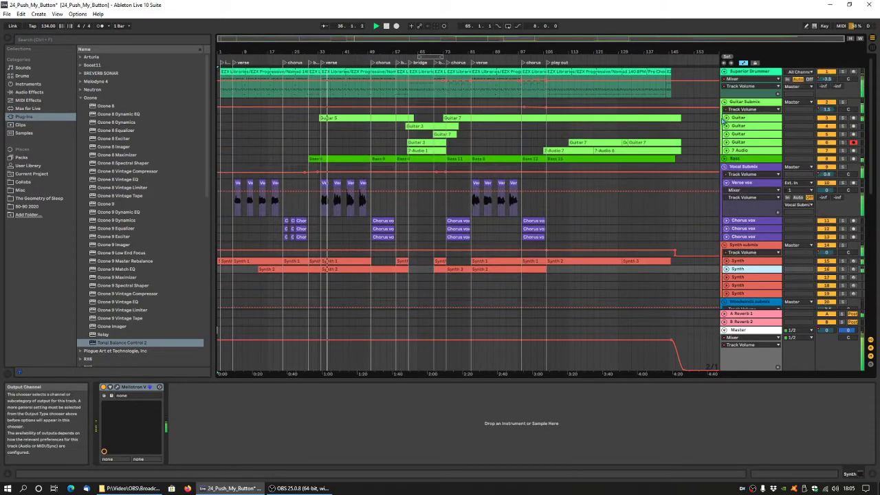
{"action": "left_click", "coordinate": [726, 118]}
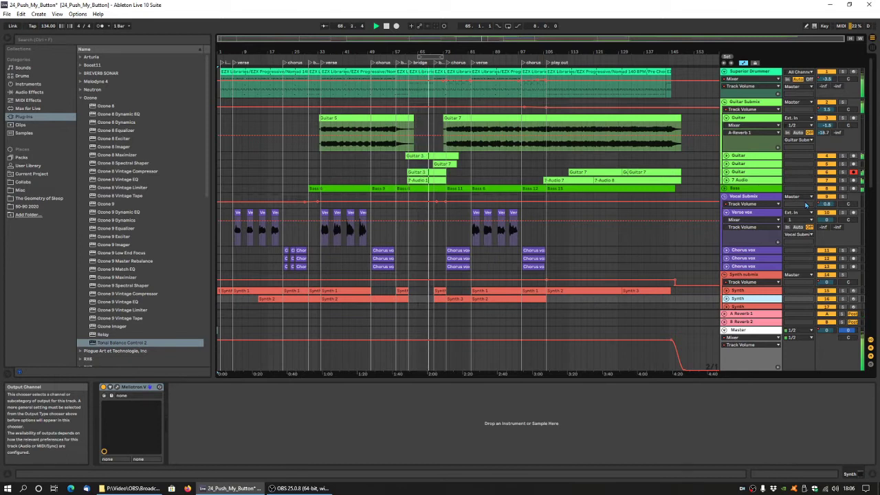
{"action": "left_click", "coordinate": [727, 212]}
Unfold the Violas, Celli and Basses tracks in the Strings submix group
{"action": "scroll", "coordinate": [694, 222], "scroll_direction": "down", "scroll_amount": 5}
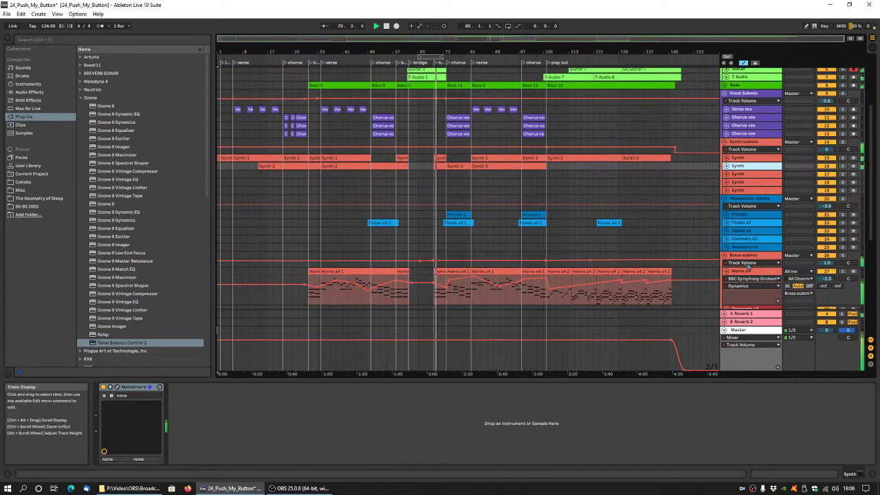
{"action": "scroll", "coordinate": [746, 268], "scroll_direction": "down", "scroll_amount": 5}
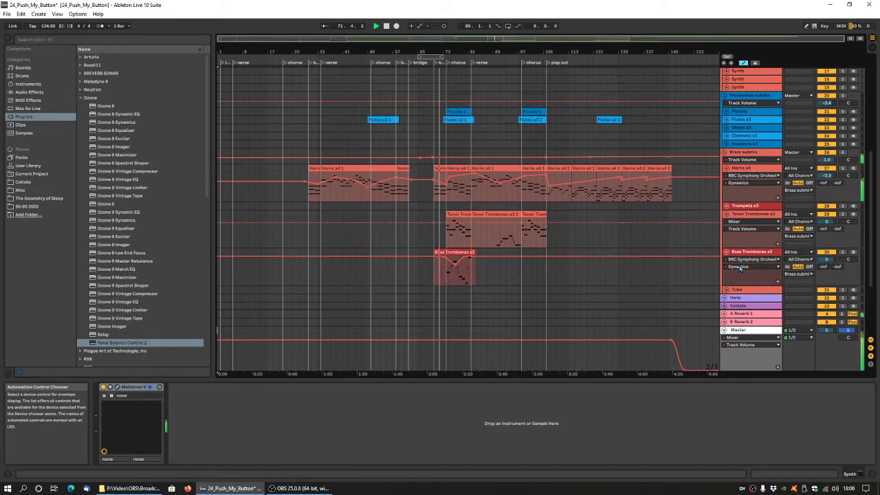
{"action": "scroll", "coordinate": [739, 273], "scroll_direction": "down", "scroll_amount": 5}
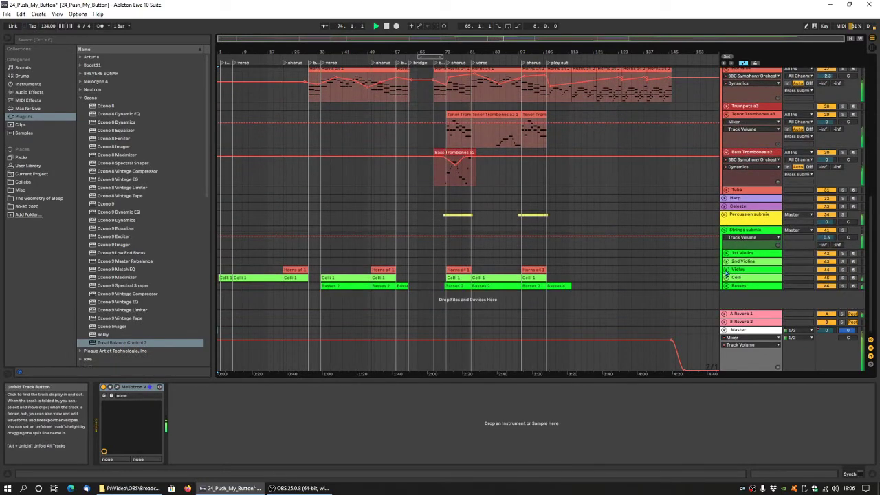
{"action": "left_click", "coordinate": [726, 270]}
{"action": "scroll", "coordinate": [734, 267], "scroll_direction": "down", "scroll_amount": 2}
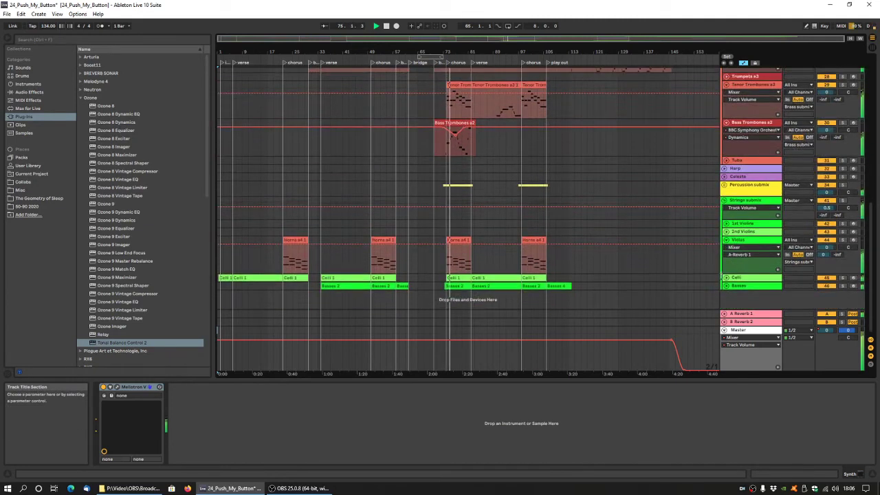
{"action": "left_click", "coordinate": [727, 277]}
{"action": "scroll", "coordinate": [729, 277], "scroll_direction": "down", "scroll_amount": 2}
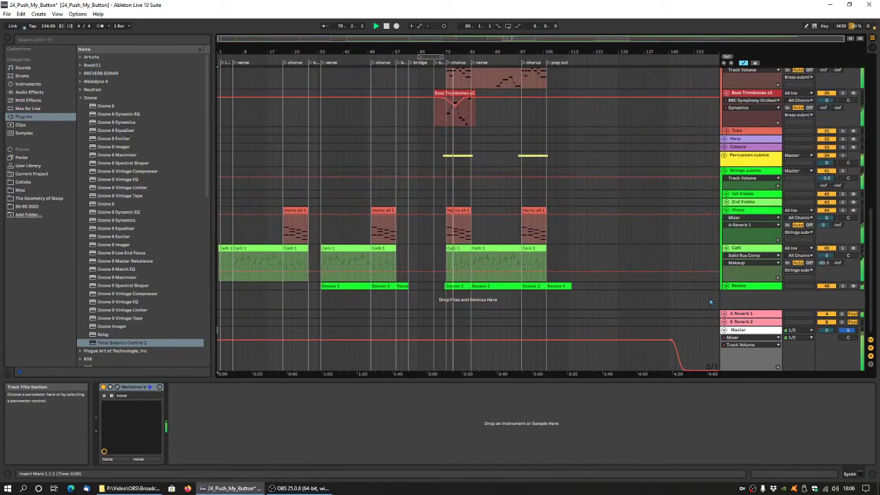
{"action": "left_click", "coordinate": [726, 285]}
{"action": "scroll", "coordinate": [735, 284], "scroll_direction": "down", "scroll_amount": 2}
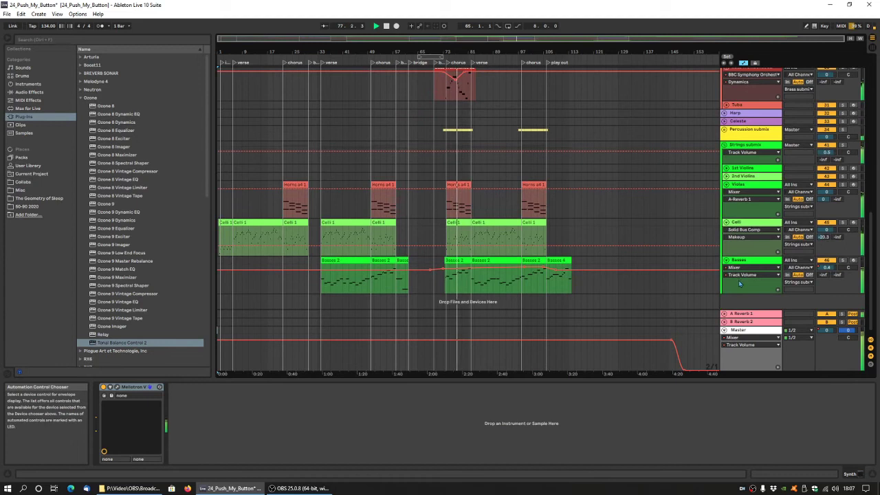
{"action": "left_click", "coordinate": [726, 259]}
Unfold the Percussion submix group and its Timpani track
{"action": "scroll", "coordinate": [735, 220], "scroll_direction": "up", "scroll_amount": 3}
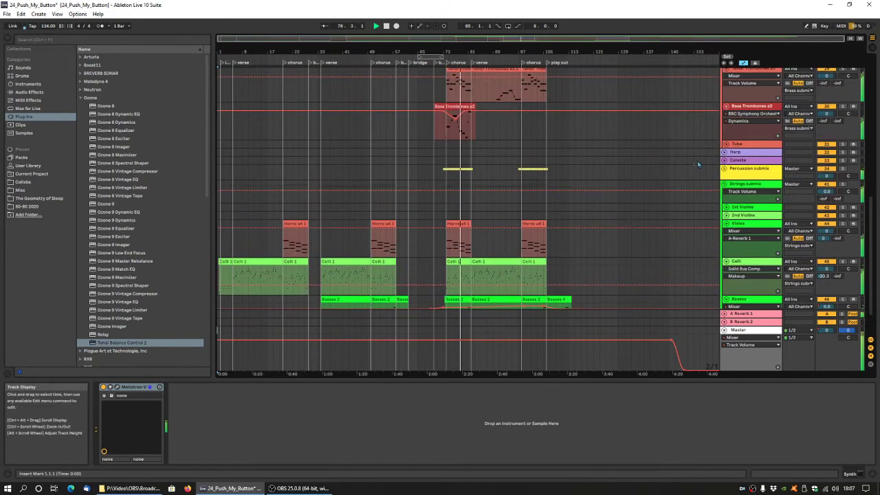
{"action": "left_click", "coordinate": [724, 170]}
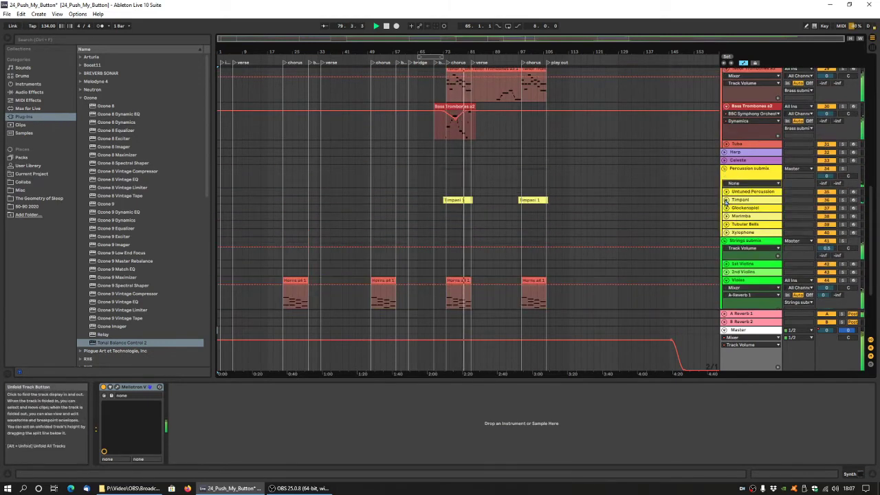
{"action": "left_click", "coordinate": [726, 199]}
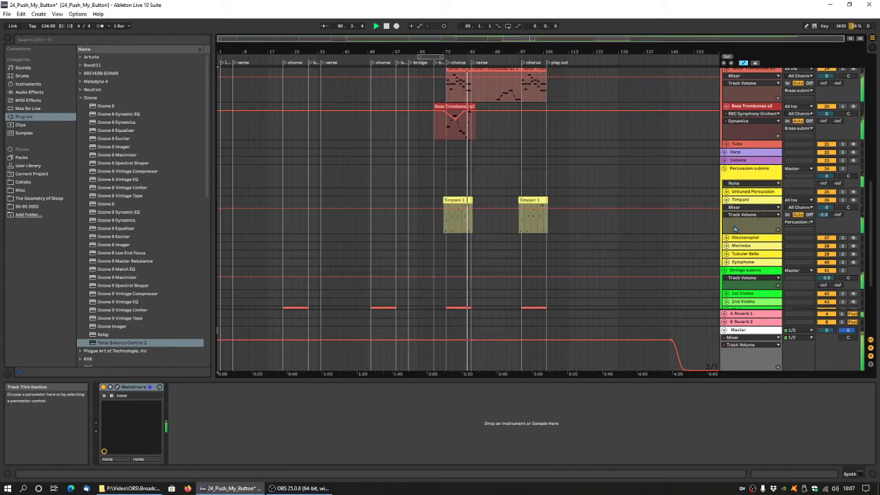
Open the Master track's Ozone 9 plug-in window and move it clear of the track headers
{"action": "scroll", "coordinate": [714, 239], "scroll_direction": "up", "scroll_amount": 3}
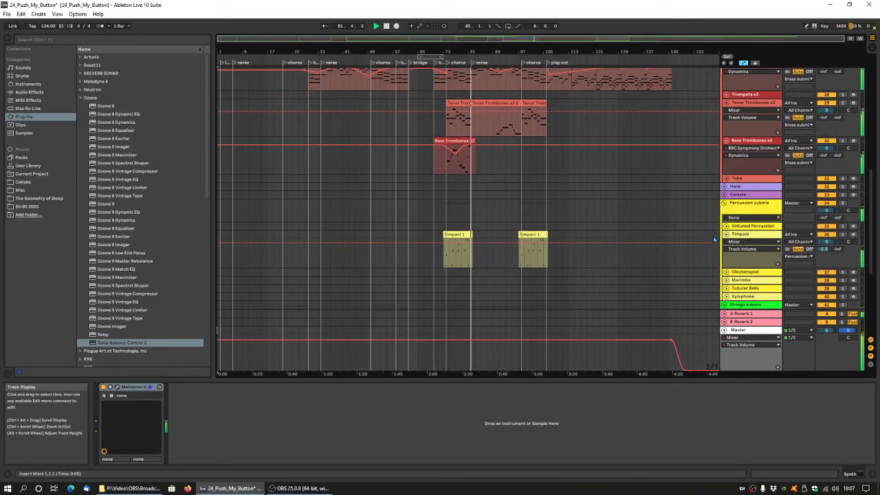
{"action": "scroll", "coordinate": [730, 219], "scroll_direction": "up", "scroll_amount": 8}
{"action": "scroll", "coordinate": [730, 219], "scroll_direction": "up", "scroll_amount": 10}
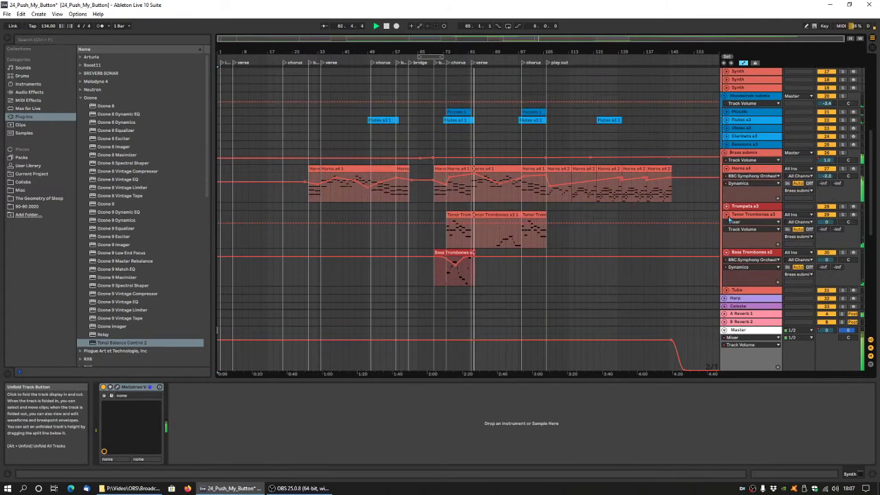
{"action": "scroll", "coordinate": [727, 218], "scroll_direction": "up", "scroll_amount": 5}
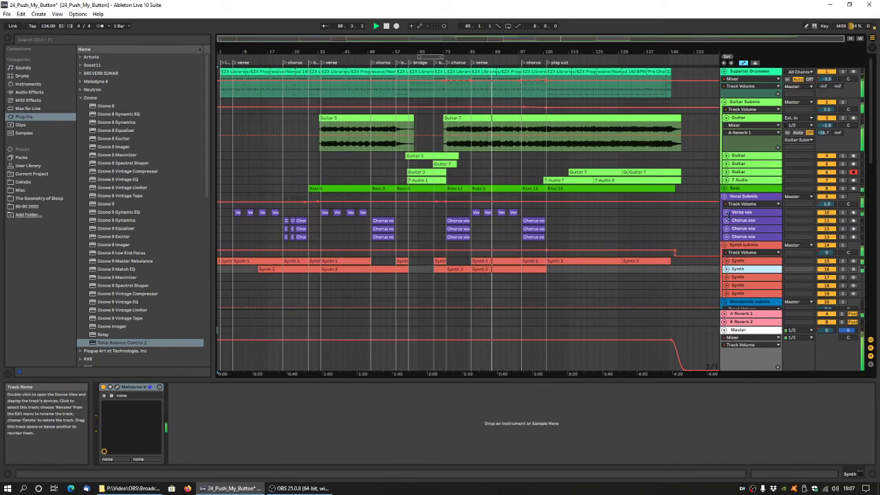
{"action": "left_click", "coordinate": [762, 364]}
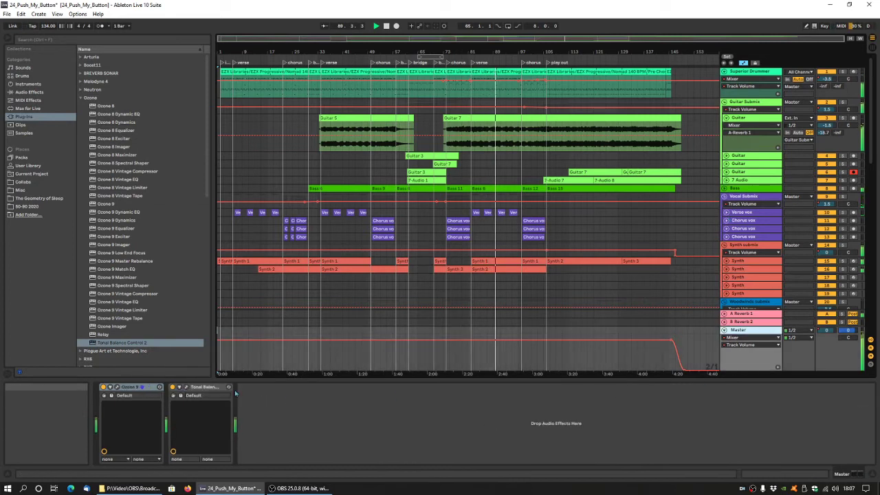
{"action": "left_click", "coordinate": [117, 388]}
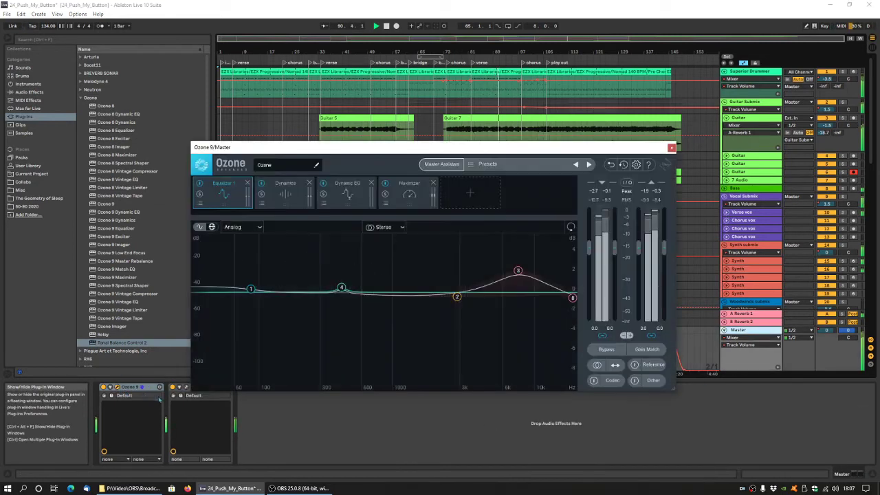
{"action": "left_click_drag", "start_coordinate": [349, 145], "coordinate": [170, 122]}
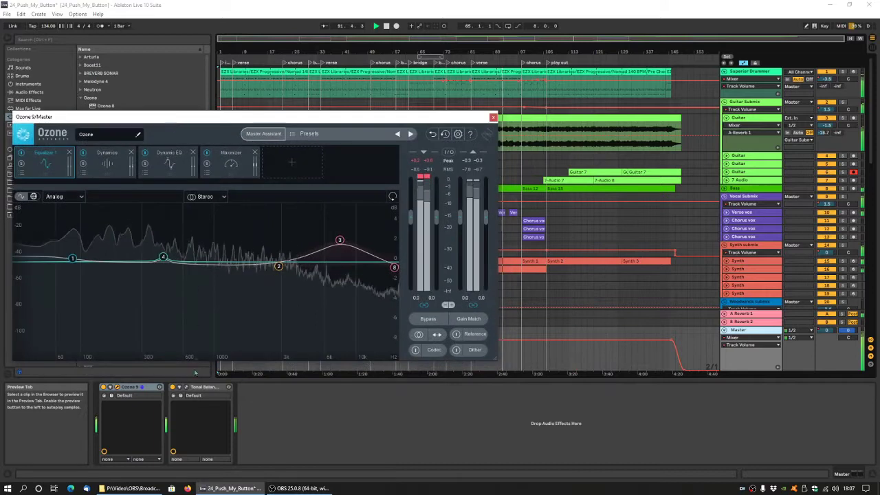
Open the Master track's Tonal Balance Control 2 window and place it beside the Ozone 9 window
{"action": "left_click", "coordinate": [185, 389]}
{"action": "left_click_drag", "start_coordinate": [394, 174], "coordinate": [705, 121]}
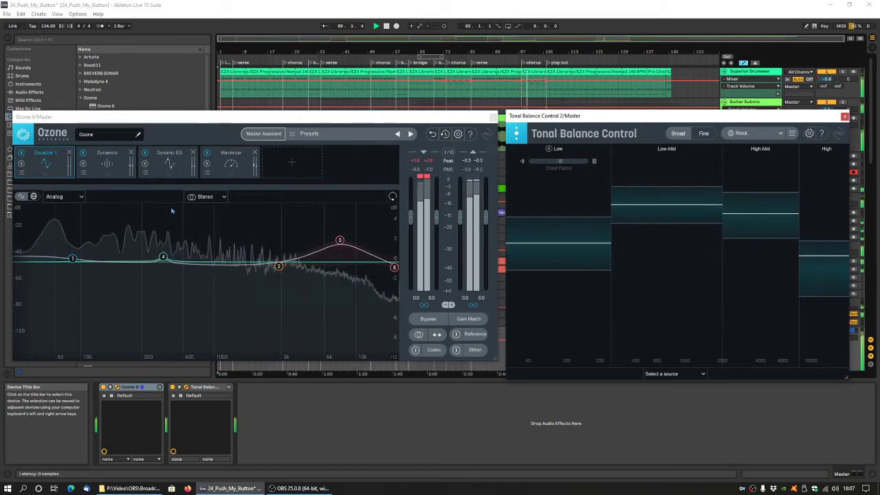
Inspect Ozone's Dynamic EQ, Maximizer, Equalizer 1 and Dynamics modules during playback, including the middle frequency band's compression settings in Dynamics
{"action": "left_click", "coordinate": [168, 163]}
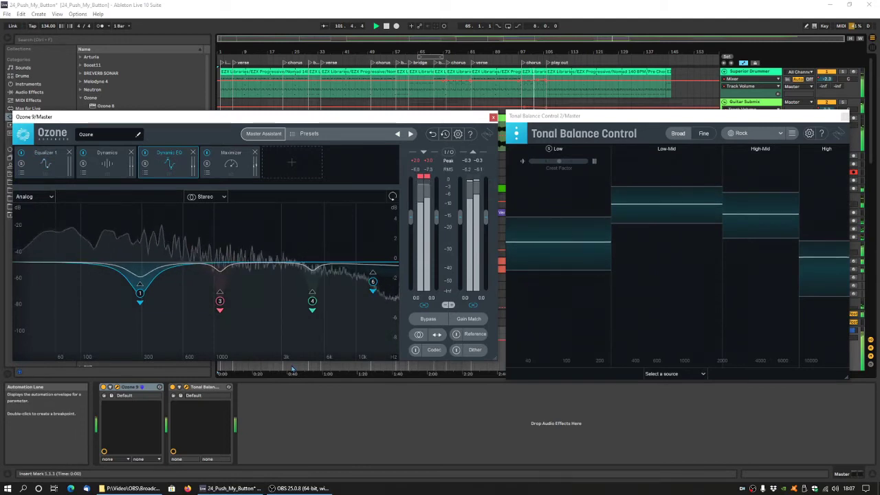
{"action": "left_click", "coordinate": [234, 158]}
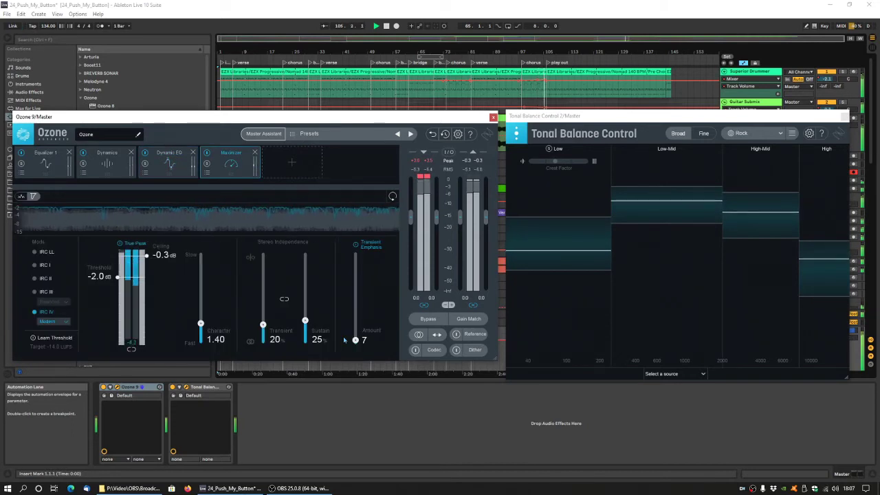
{"action": "left_click", "coordinate": [45, 158]}
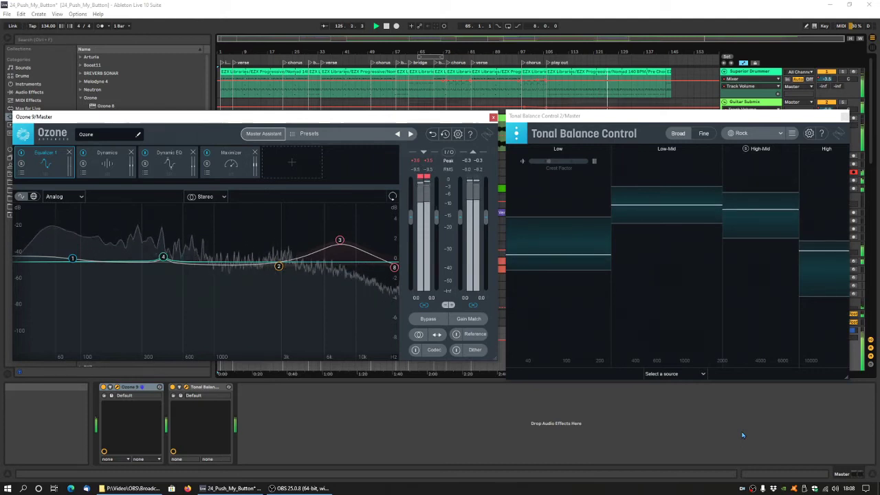
{"action": "left_click", "coordinate": [110, 158]}
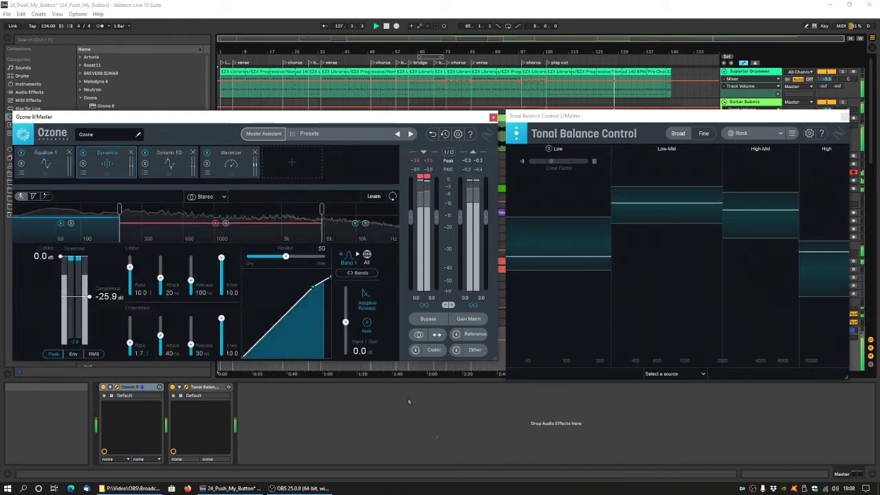
{"action": "left_click", "coordinate": [272, 241]}
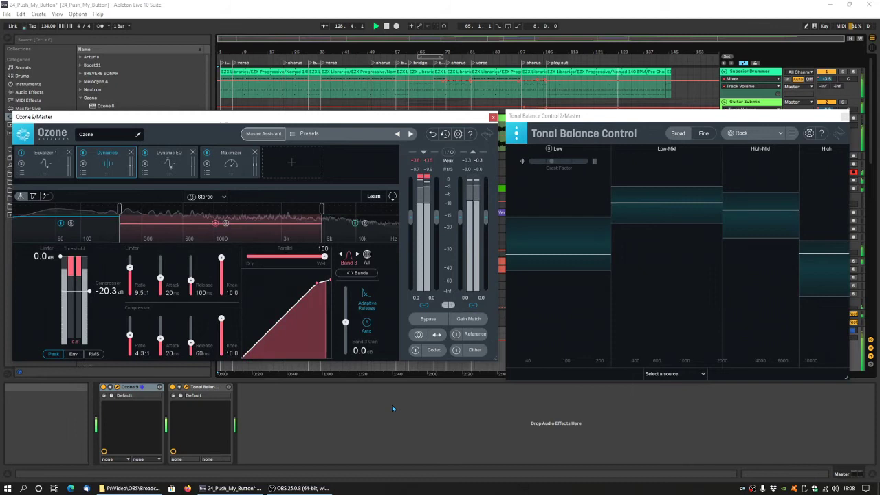